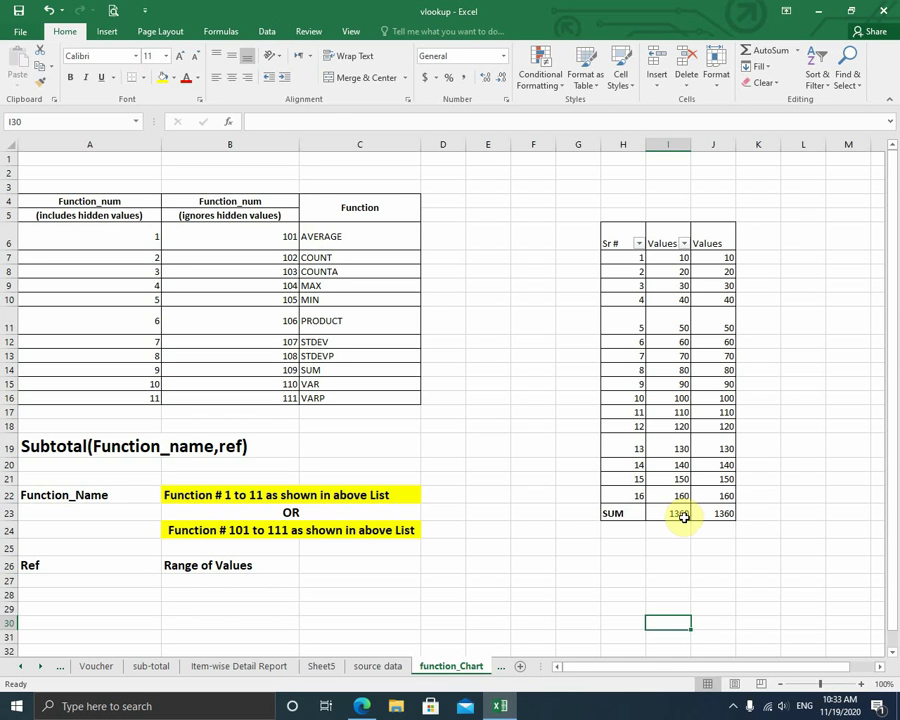
Step: Inspect the two SUBTOTAL formulas in the SUM row of the Values table, cells I23 and J23
click(681, 516)
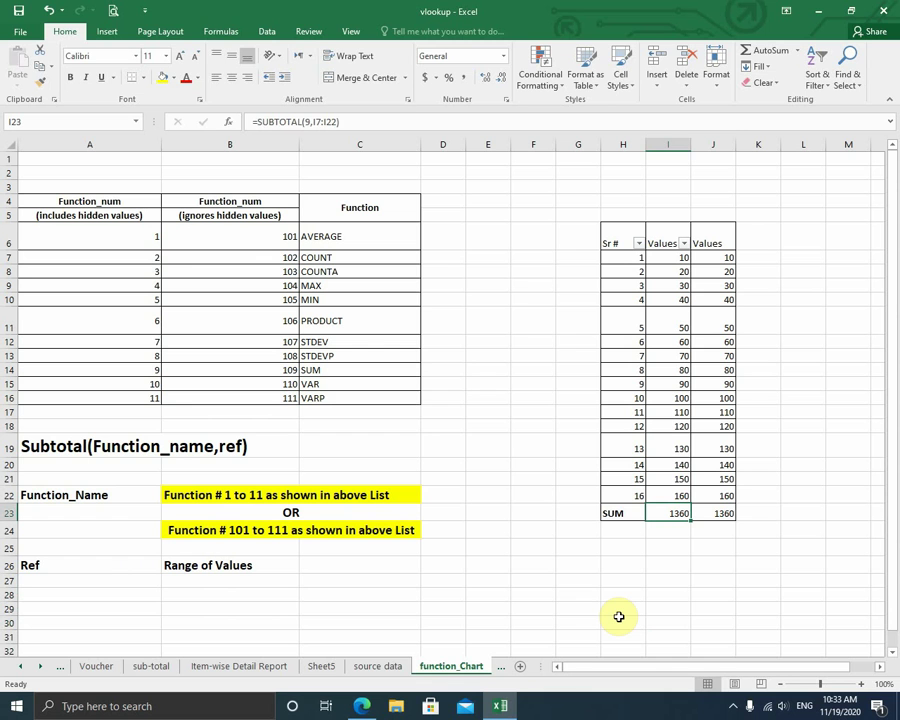
click(719, 514)
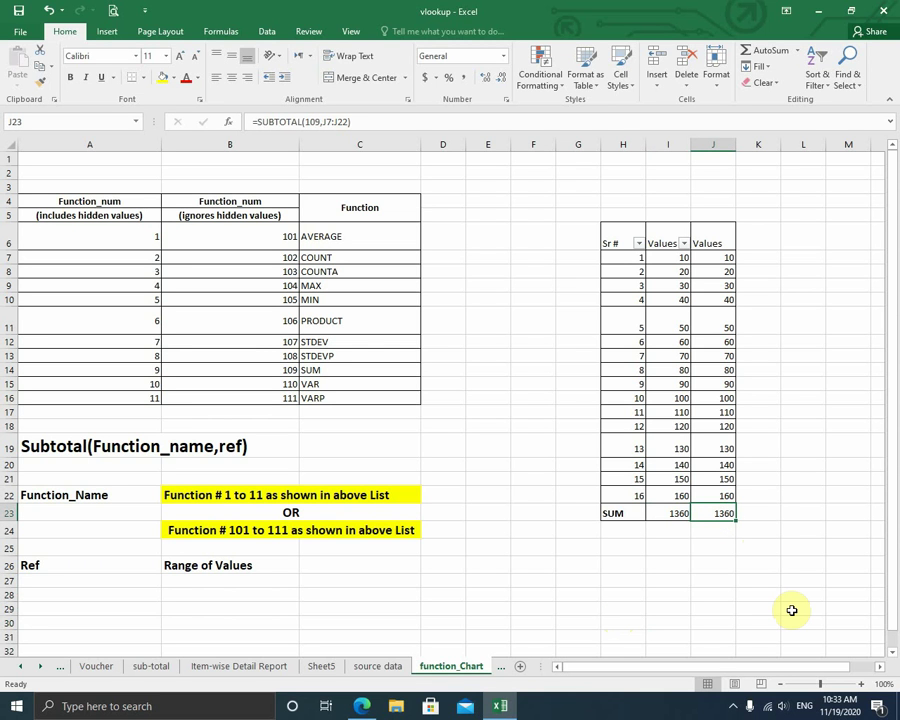
click(673, 515)
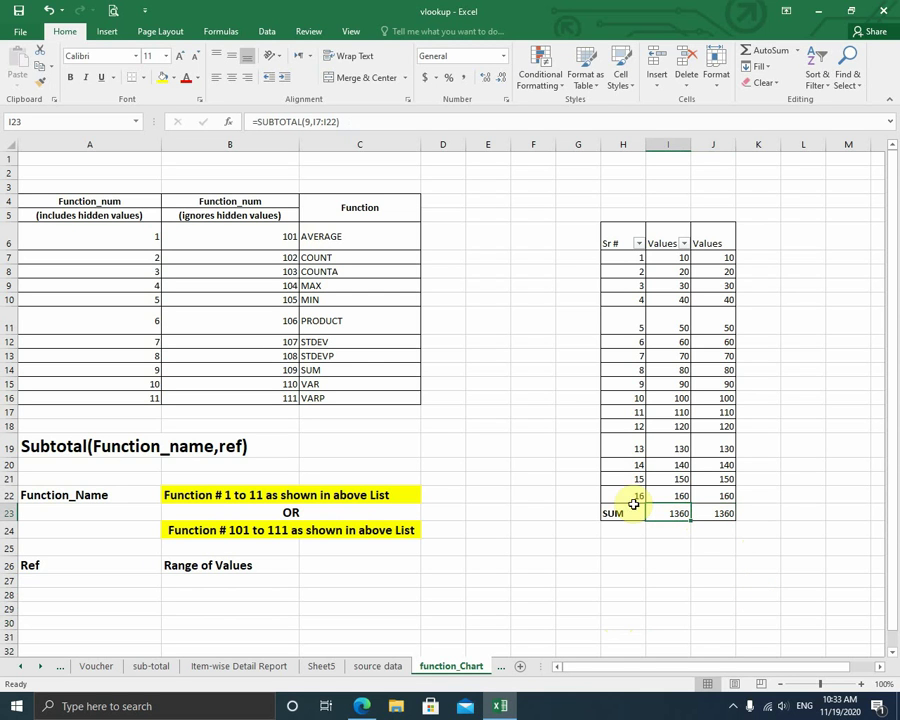
Step: Hide row 18, the entry with Sr # 12, and check the SUBTOTAL 109 result in cell J23
click(6, 426)
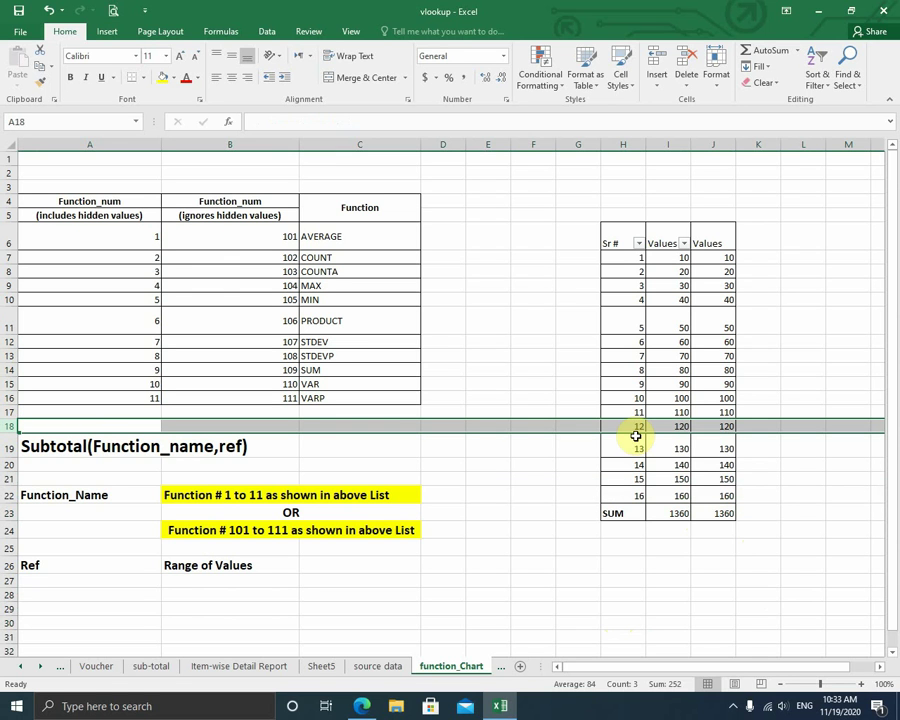
right_click(388, 427)
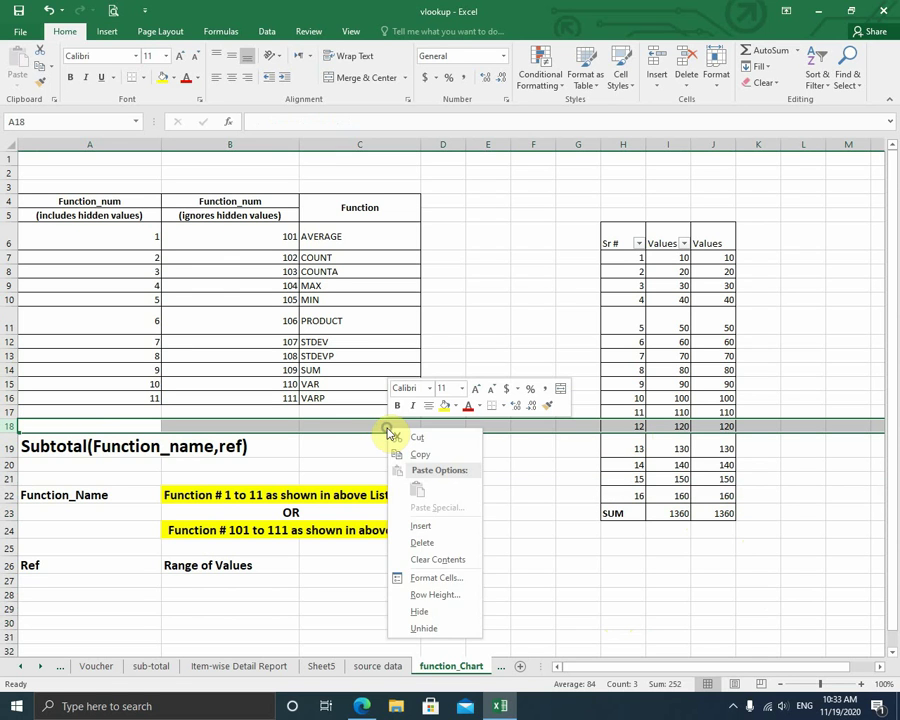
click(417, 628)
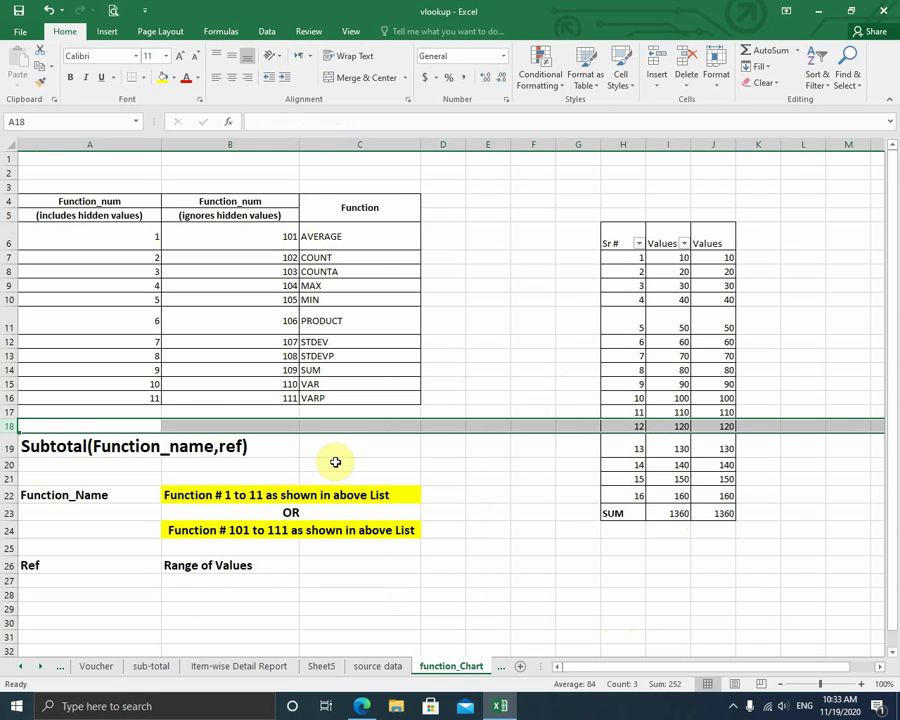
right_click(316, 426)
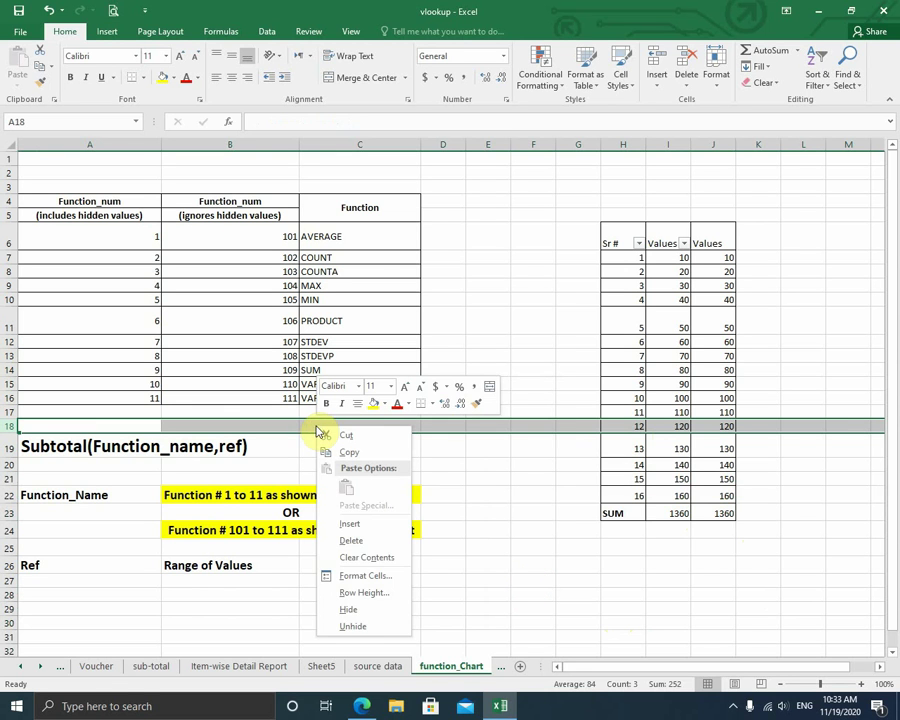
click(355, 611)
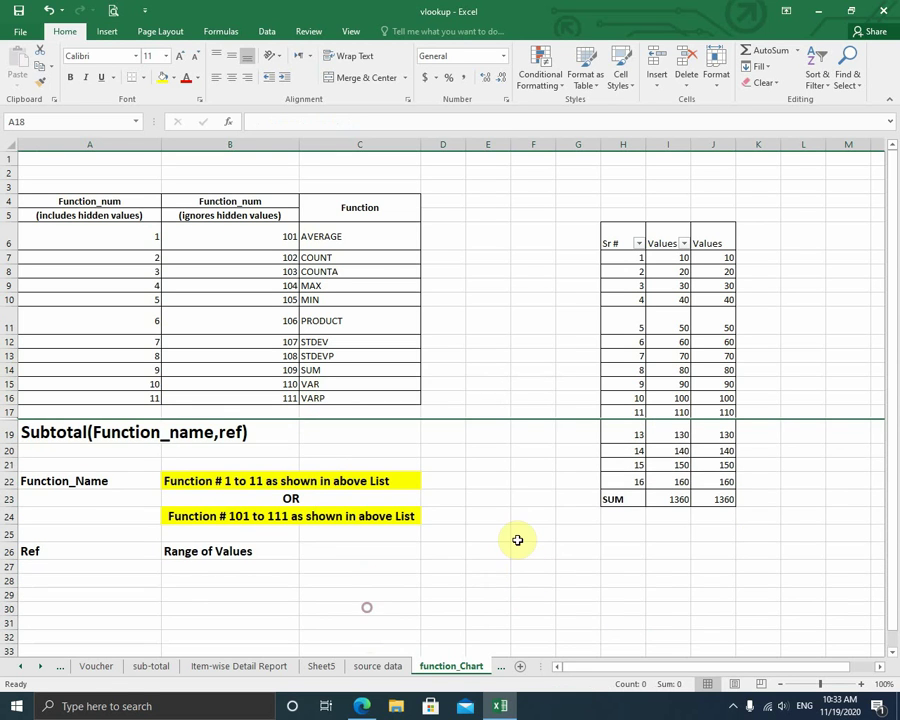
click(725, 499)
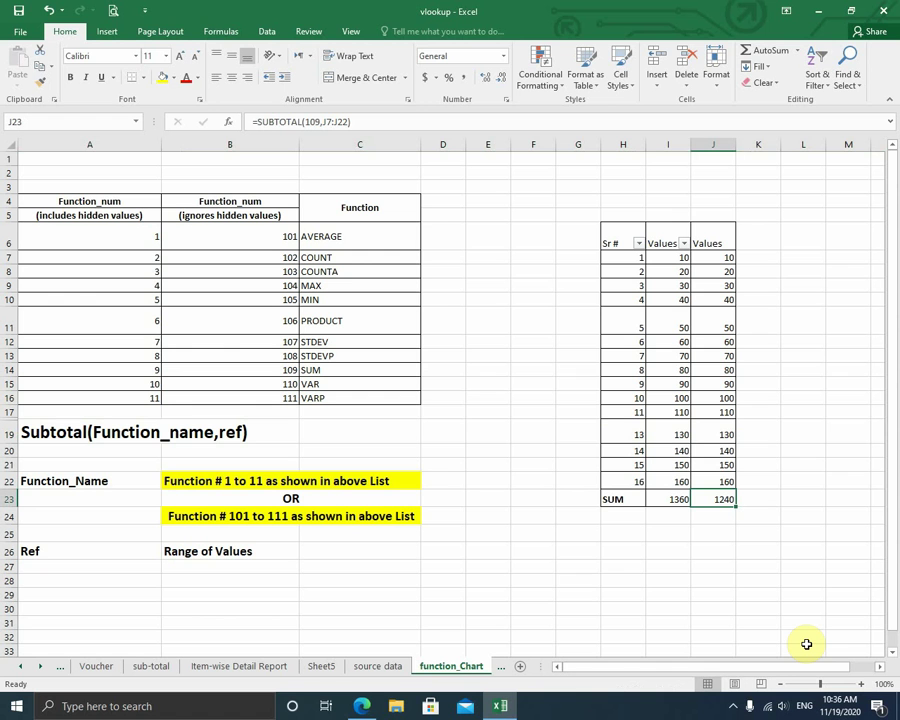
Step: Compare the sub-total sheet with the source data and Item-wise Detail Report sheets, ending back on the sub-total sheet
click(146, 666)
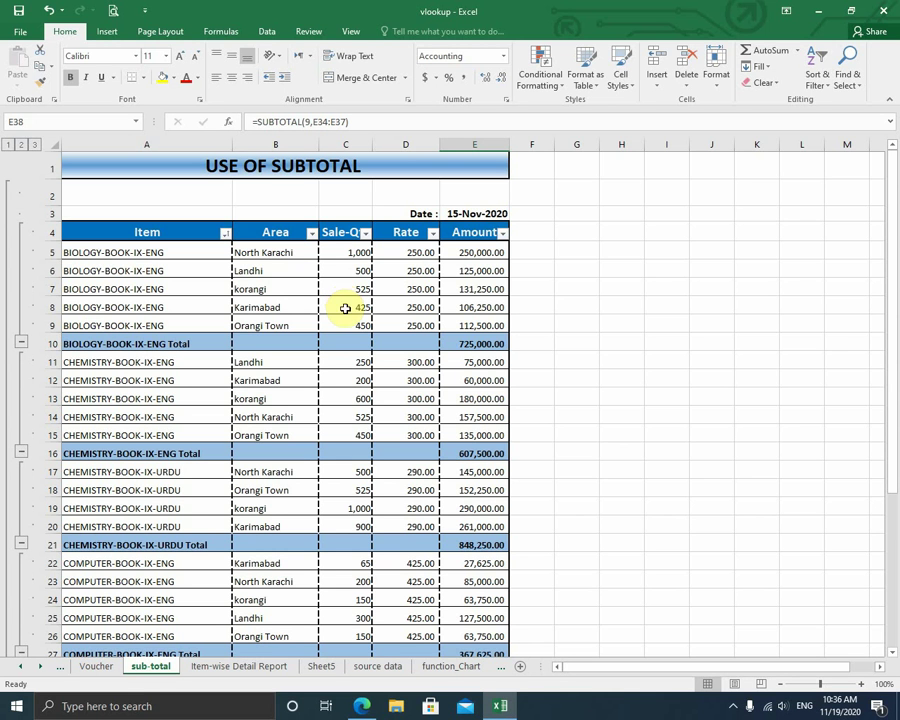
click(378, 667)
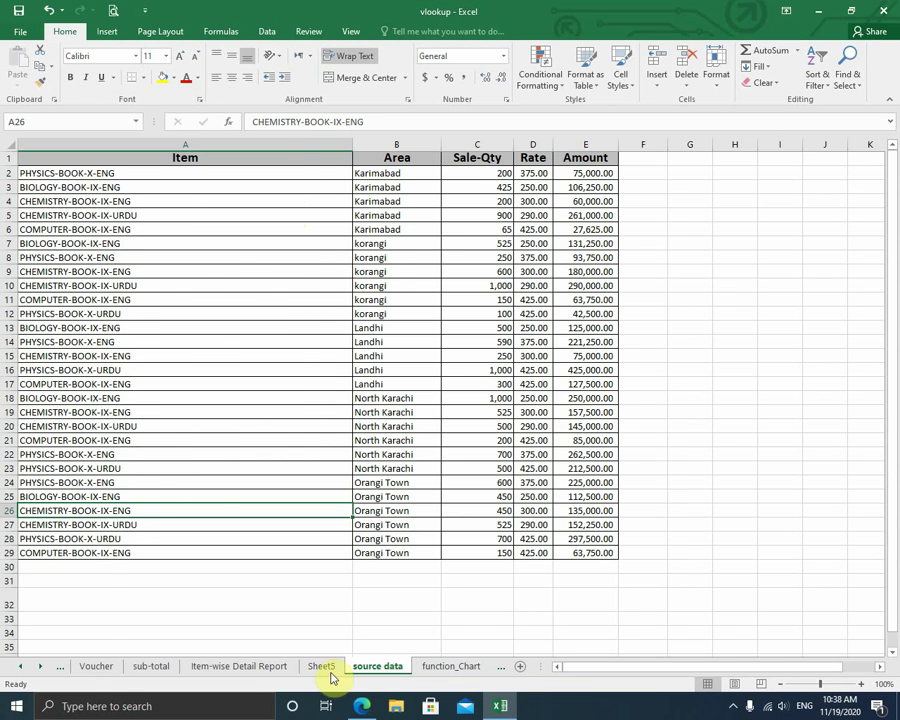
click(247, 668)
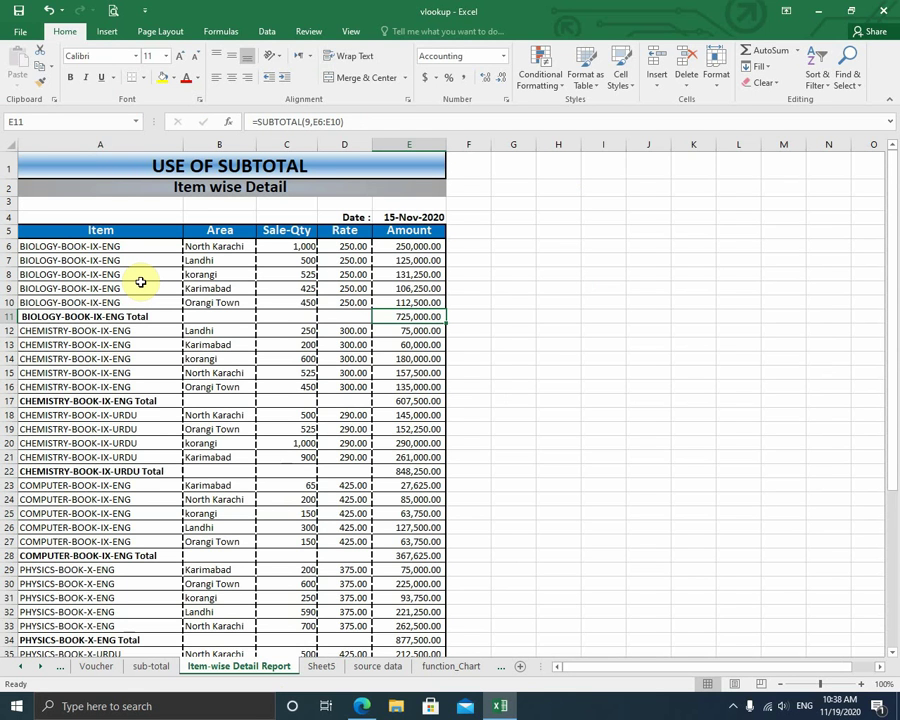
click(150, 666)
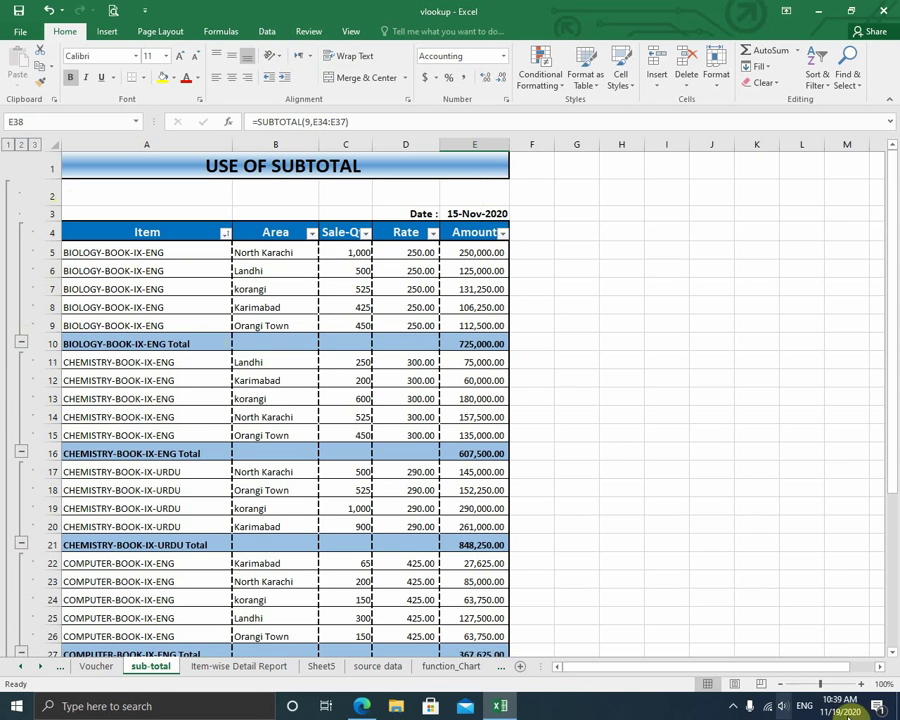
Step: On the source data sheet, add Sum subtotals to Amount instead of Column F at each change in Item, and undo them
click(377, 665)
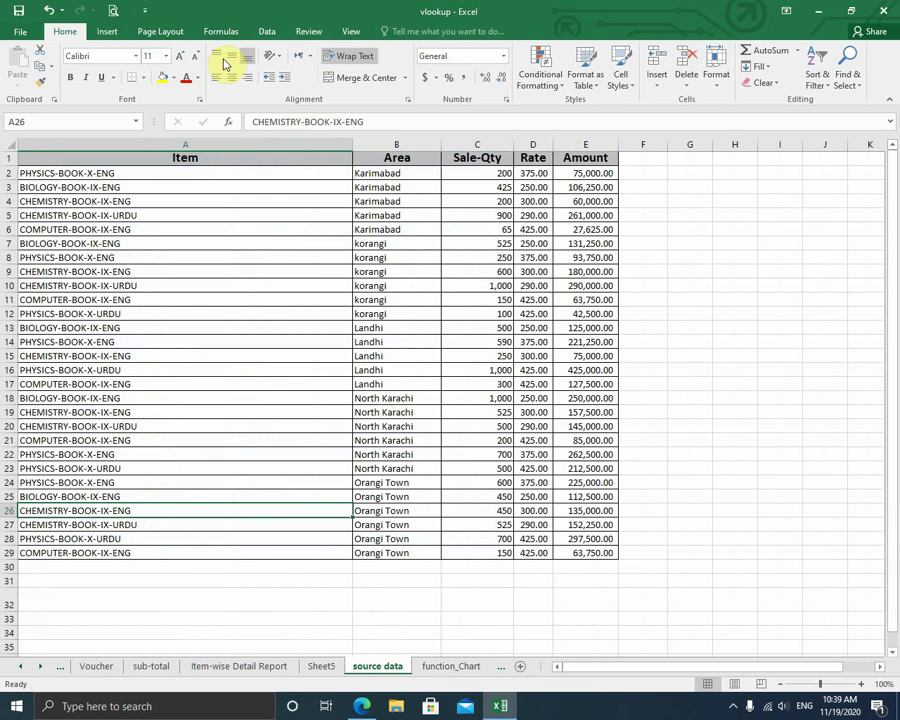
click(266, 32)
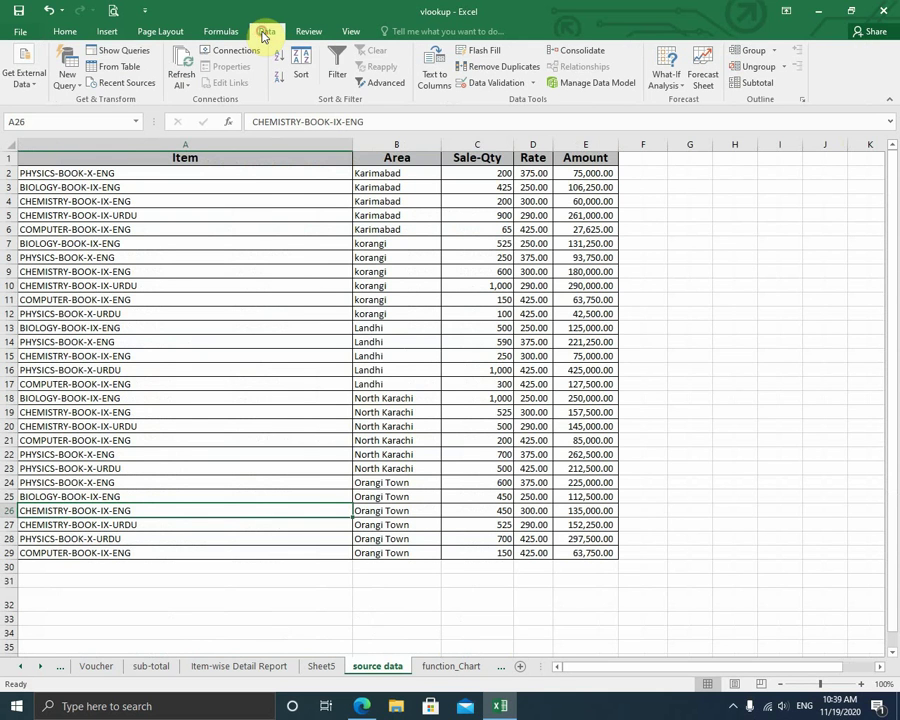
click(750, 84)
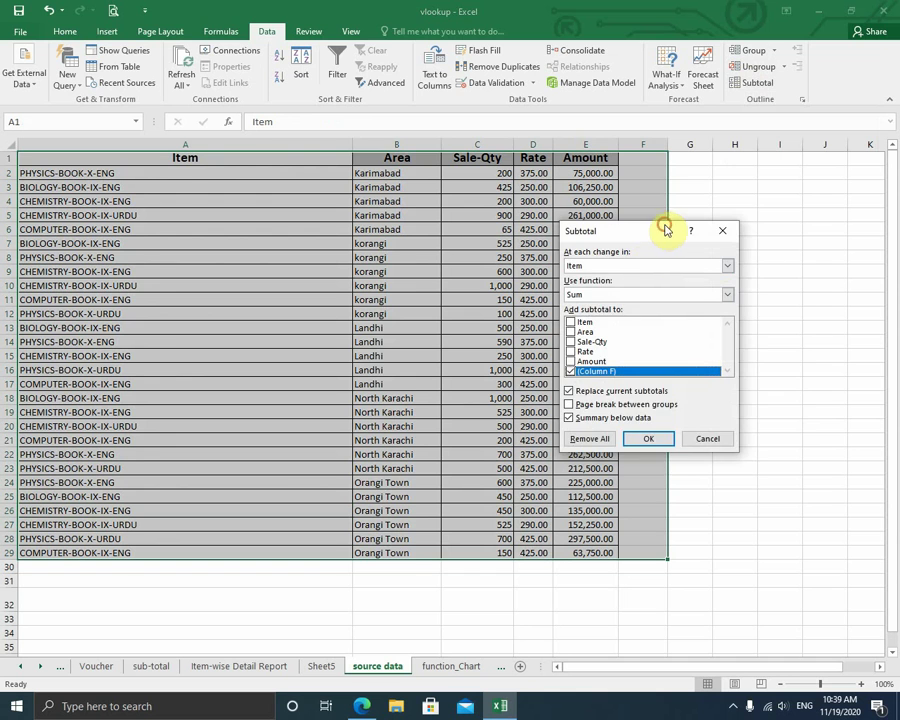
drag(665, 231, 720, 251)
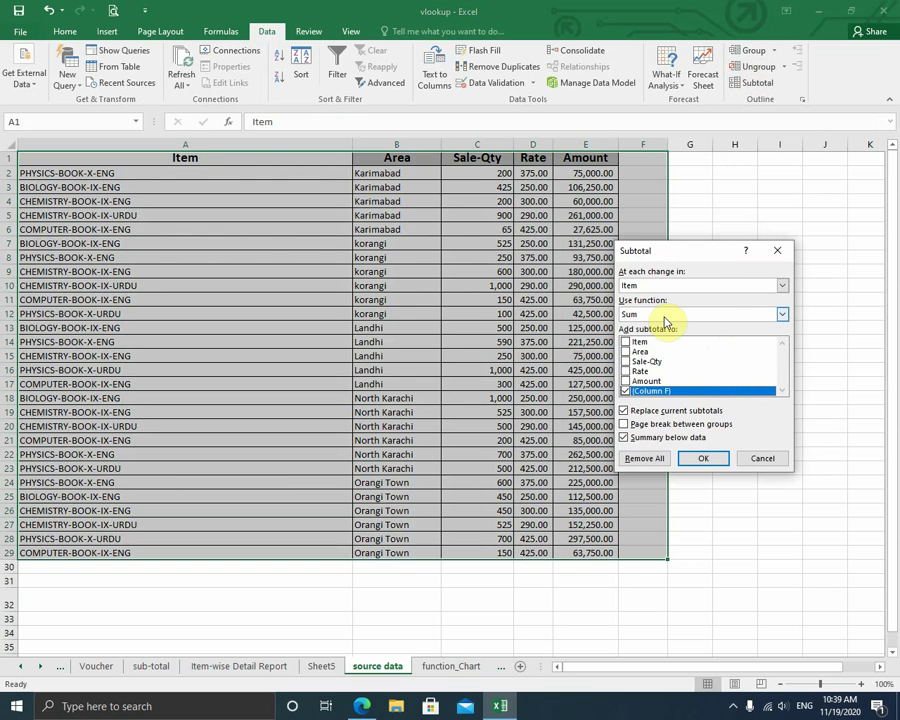
click(626, 390)
click(626, 381)
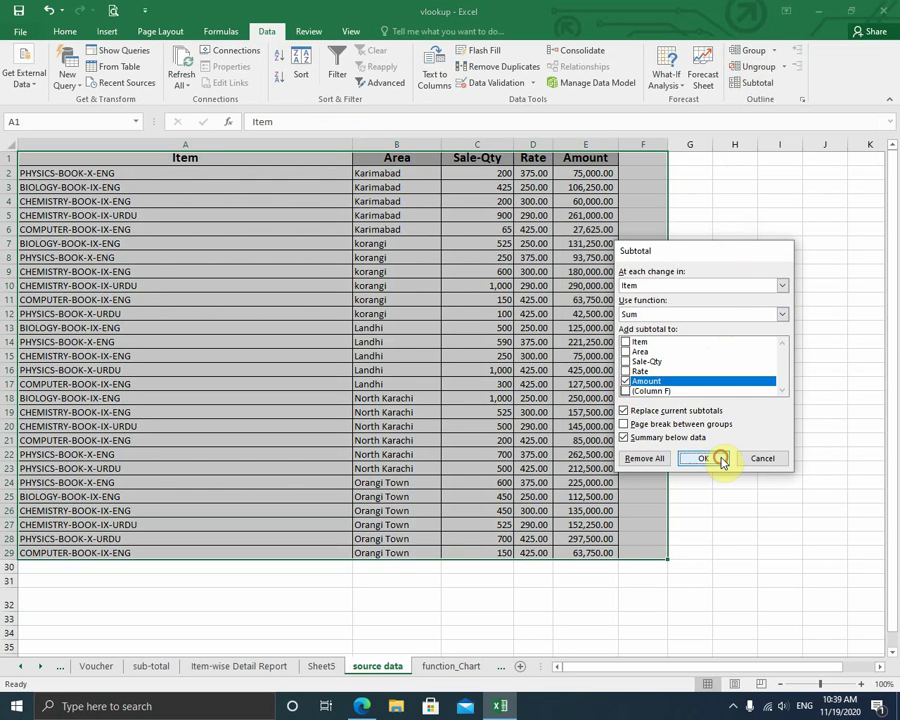
click(720, 459)
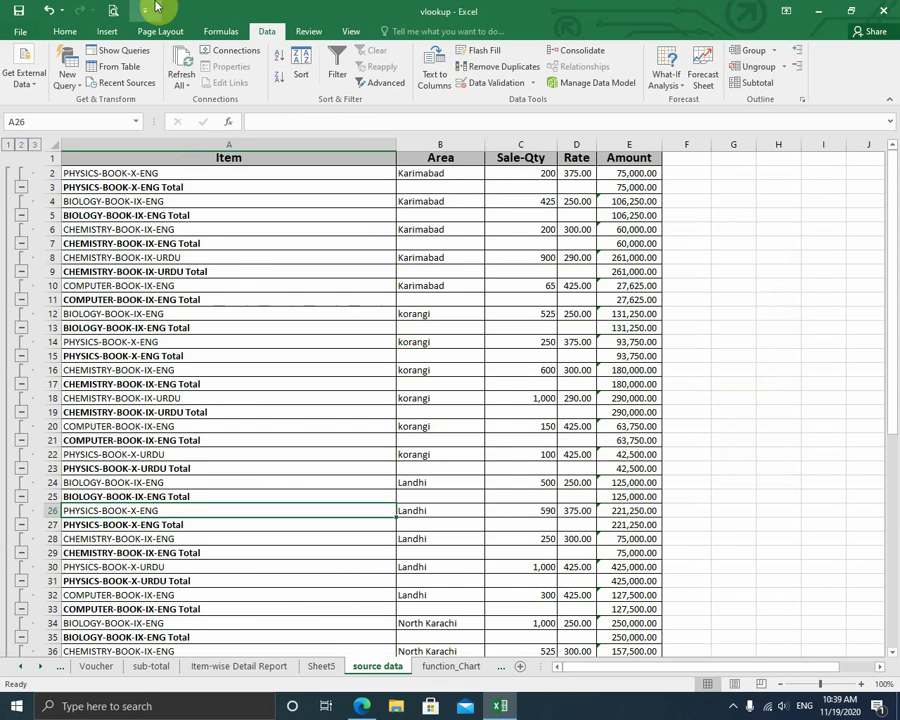
click(49, 10)
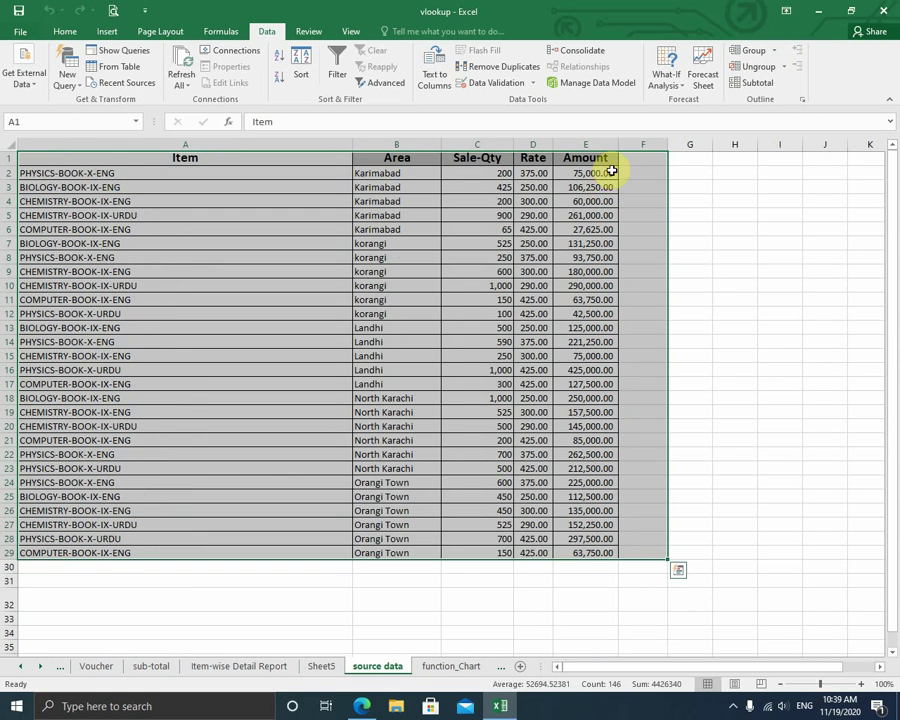
Step: Subtotal the selected source data table by Item, using Sum on the Amount column
click(755, 85)
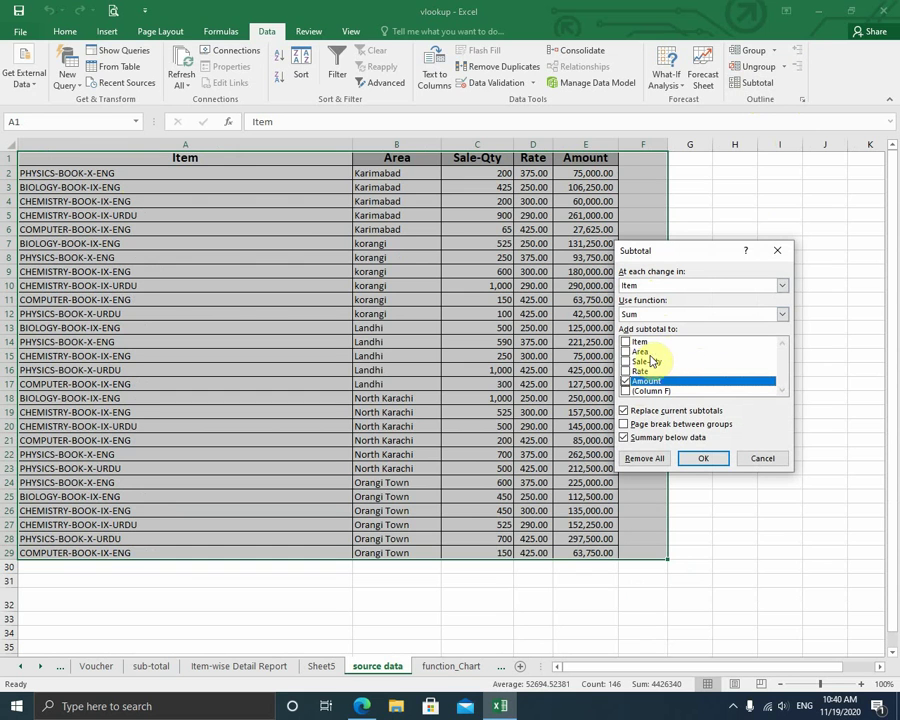
click(627, 344)
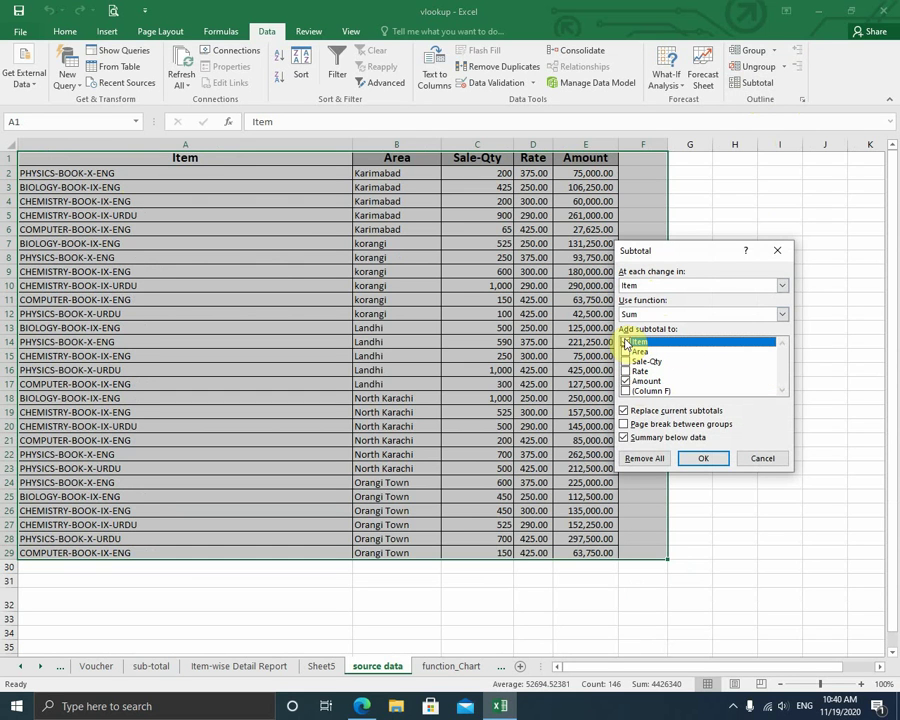
click(704, 457)
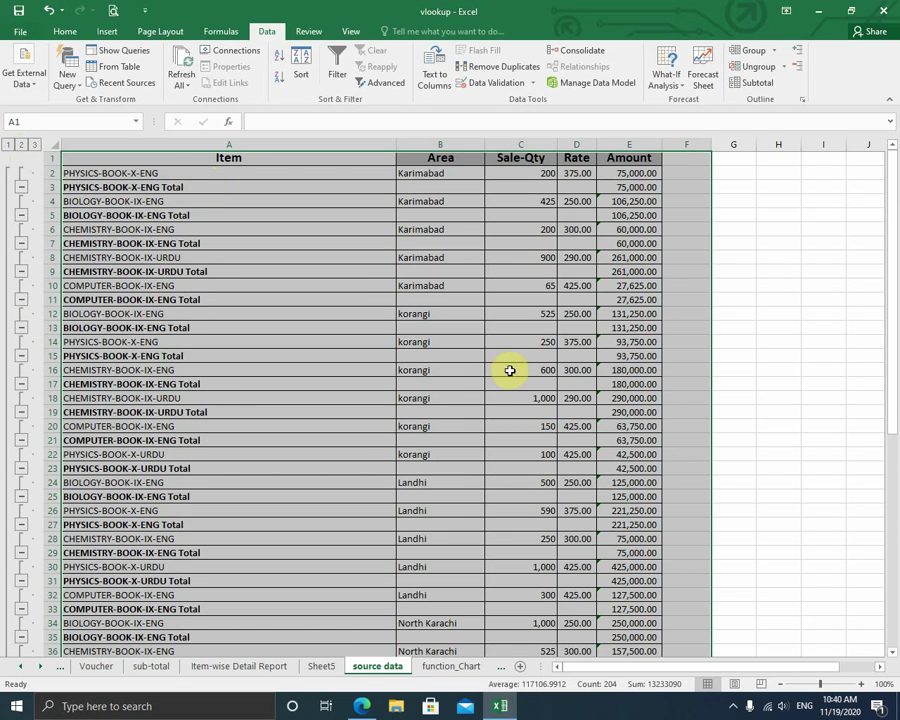
Step: Collapse the sub-total sheet's outline to level 2 to review only the item totals and the grand total
click(152, 667)
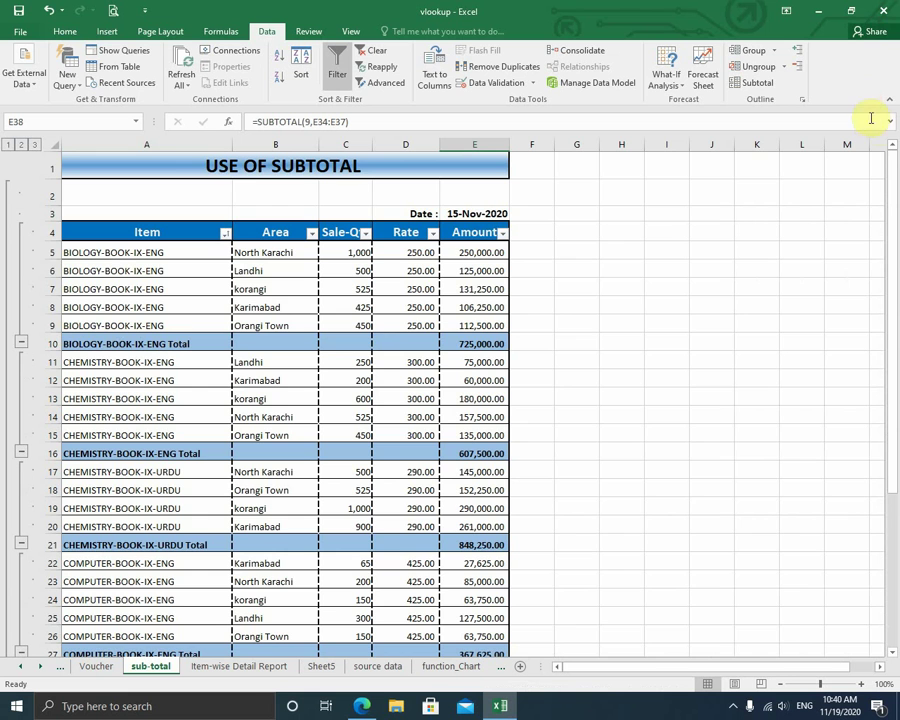
drag(895, 178, 894, 424)
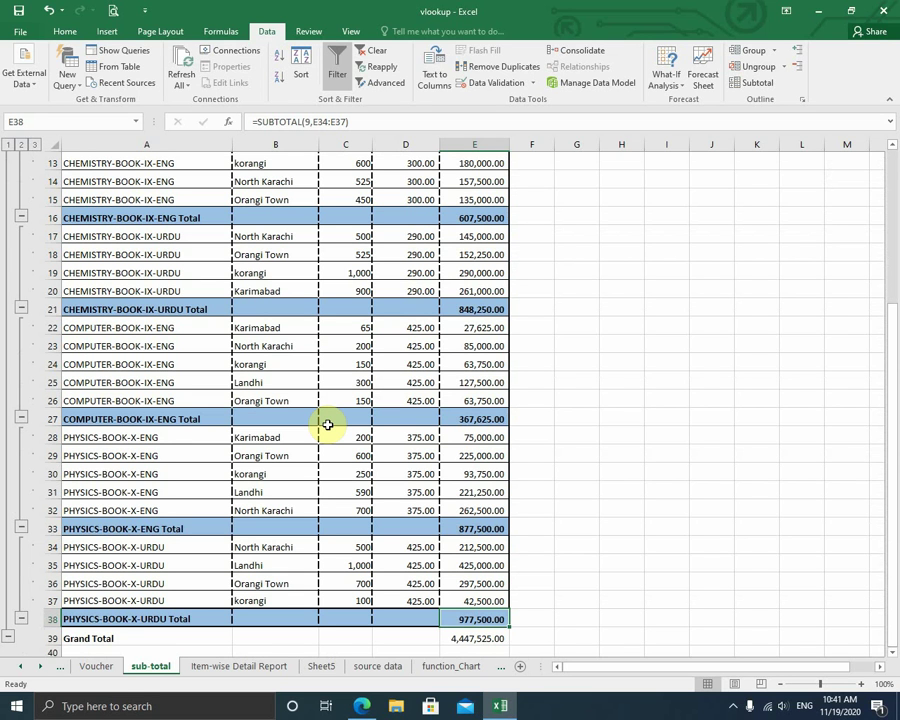
click(22, 146)
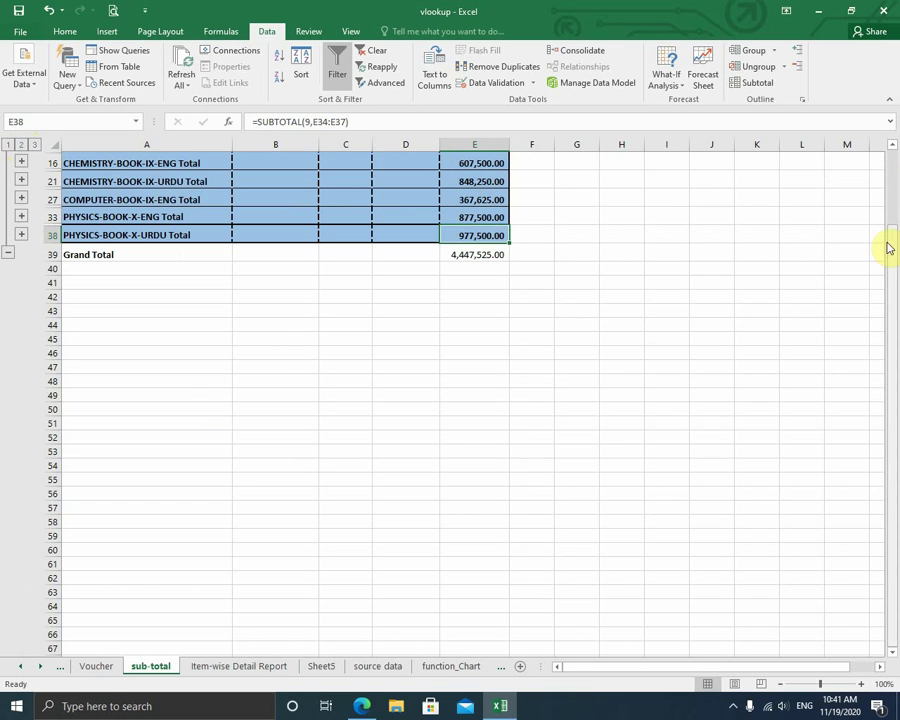
drag(887, 252, 892, 173)
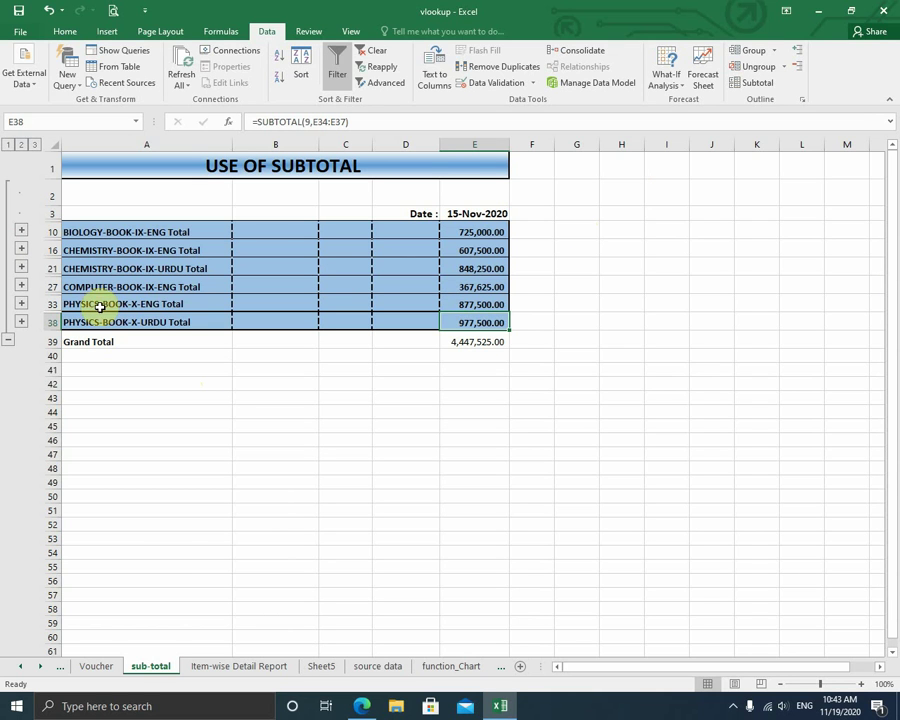
Step: Switch the sub-total sheet's outline through levels 3, 1 and 2, and return it to level 3
click(34, 145)
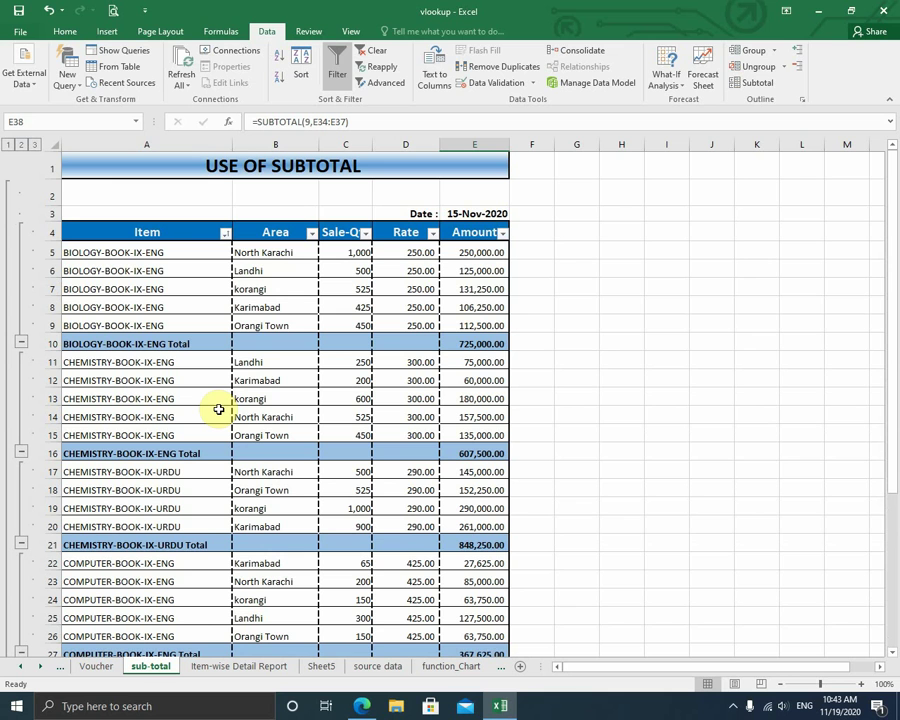
click(9, 145)
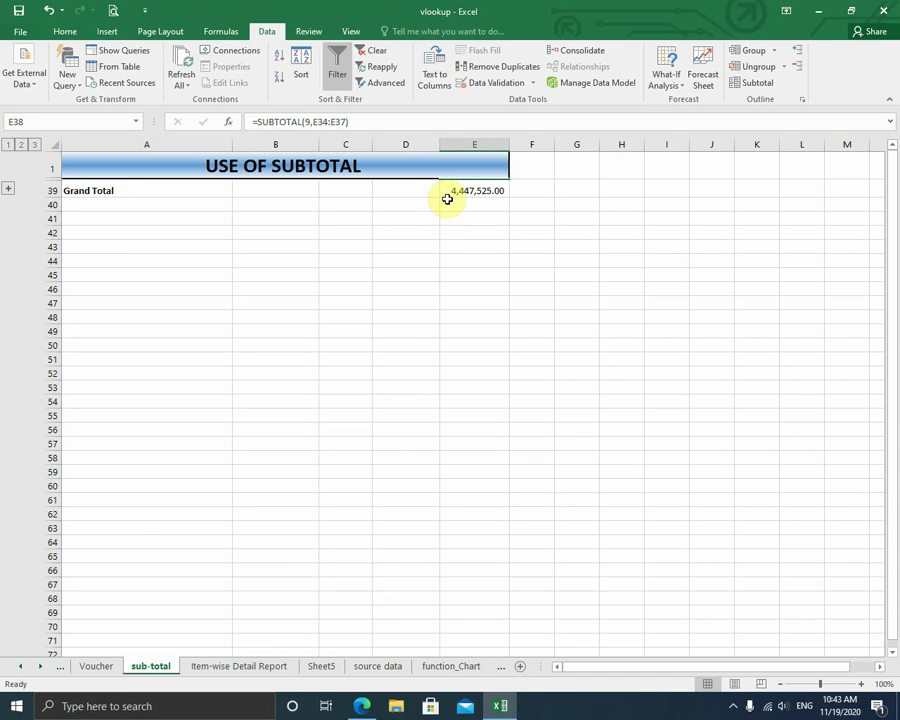
click(22, 145)
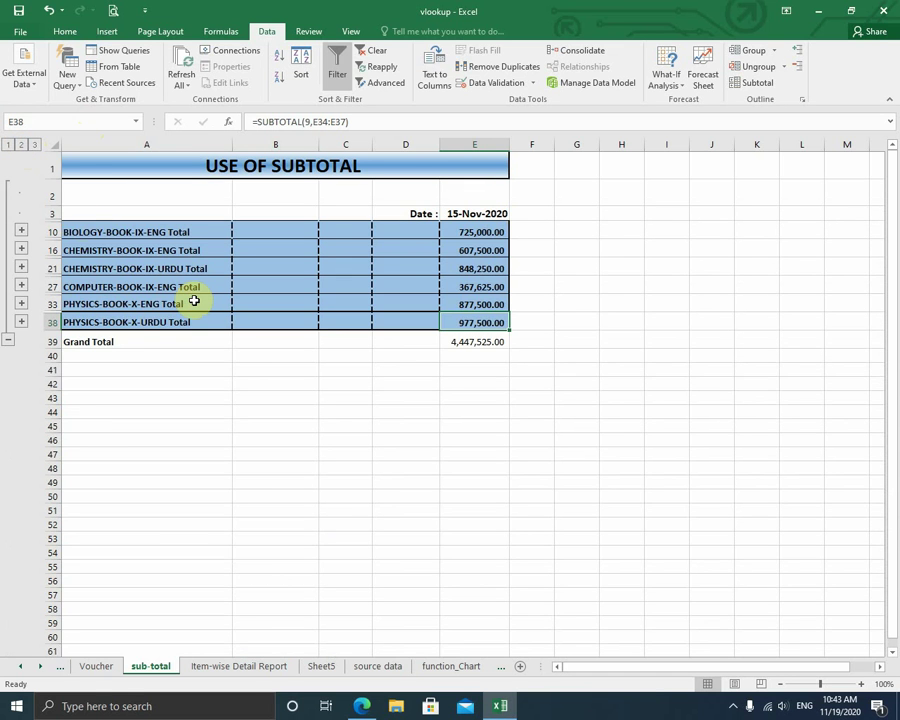
click(35, 145)
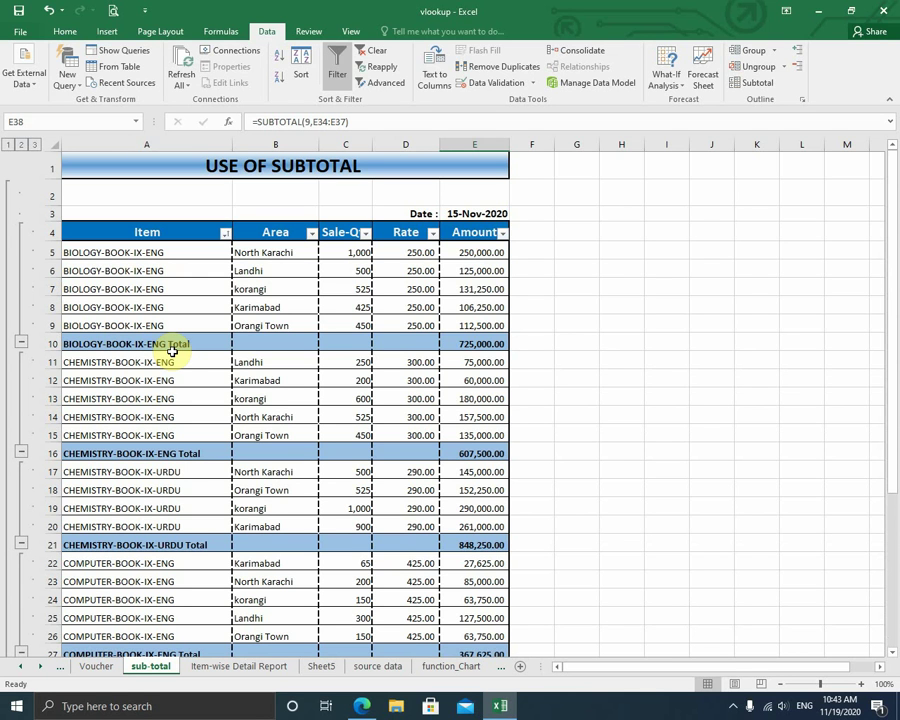
Step: On the function_Chart sheet, set the function number of the SUBTOTAL formula in I23 to 1 (AVERAGE)
click(378, 667)
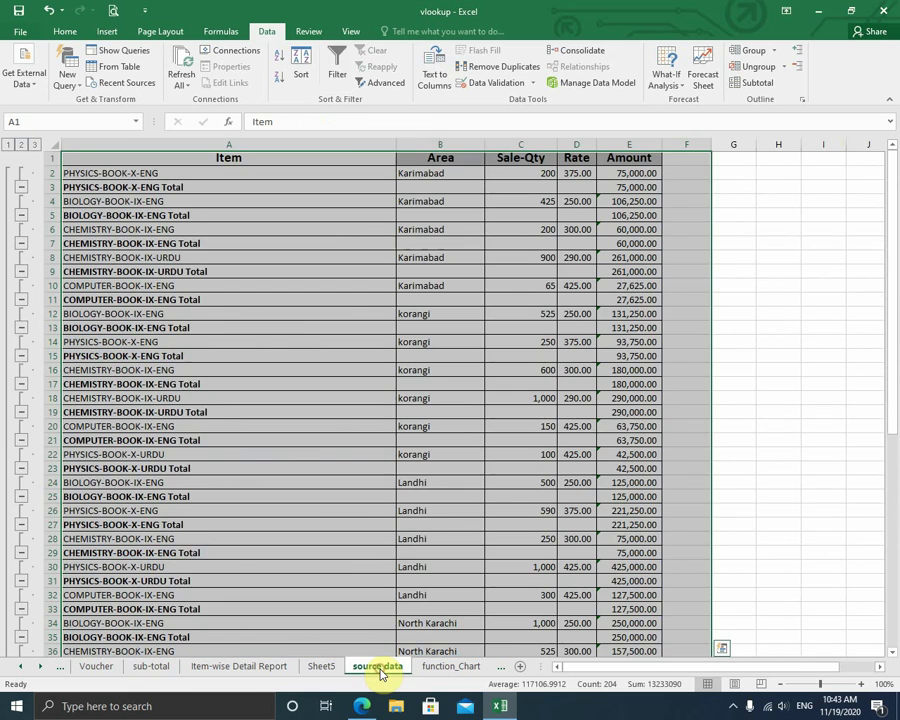
click(451, 666)
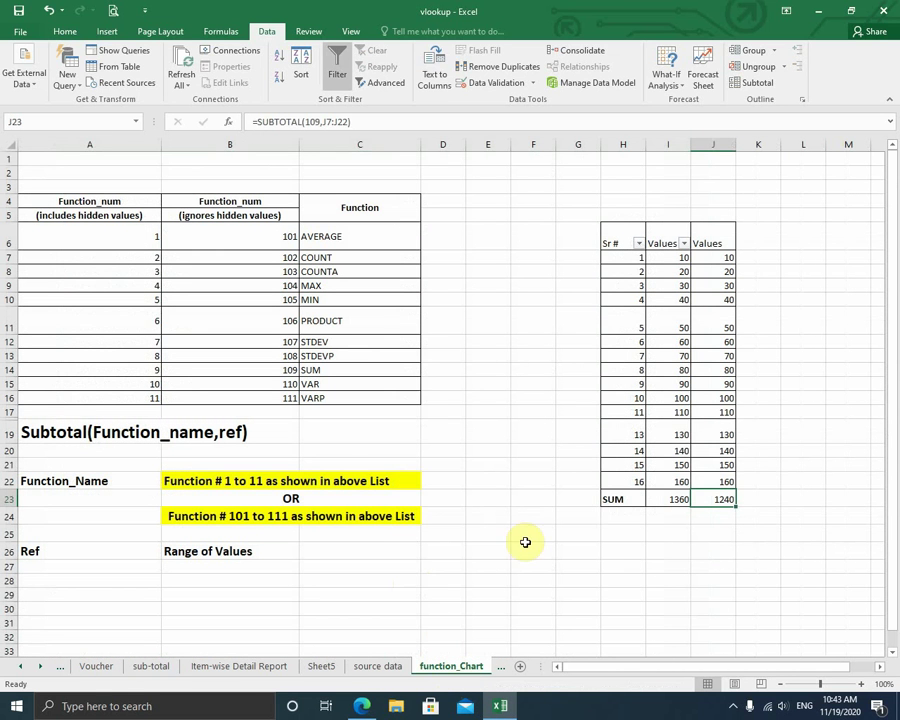
click(662, 499)
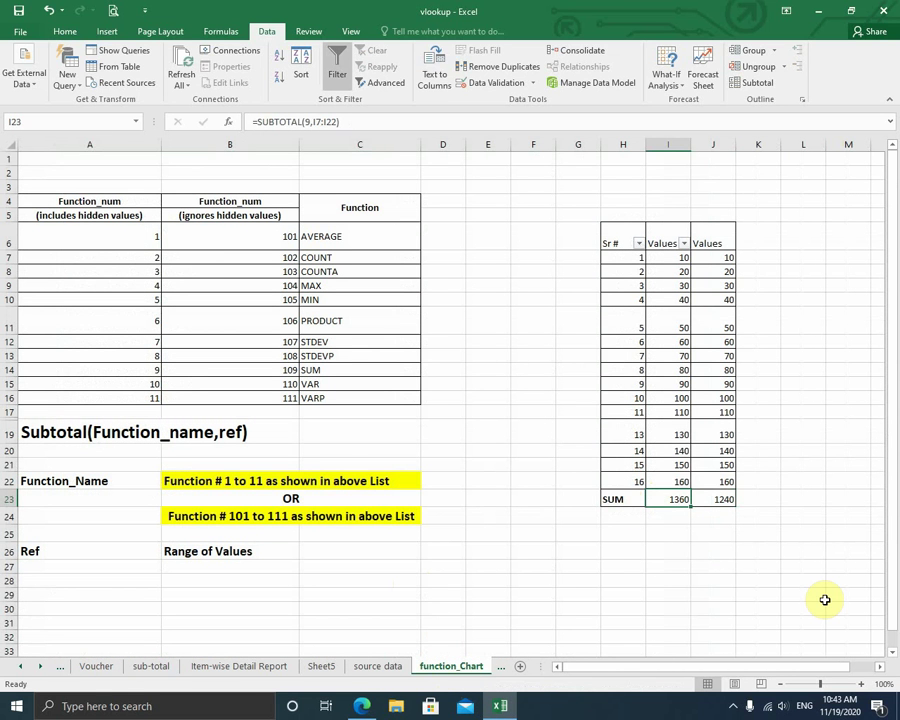
key(F2)
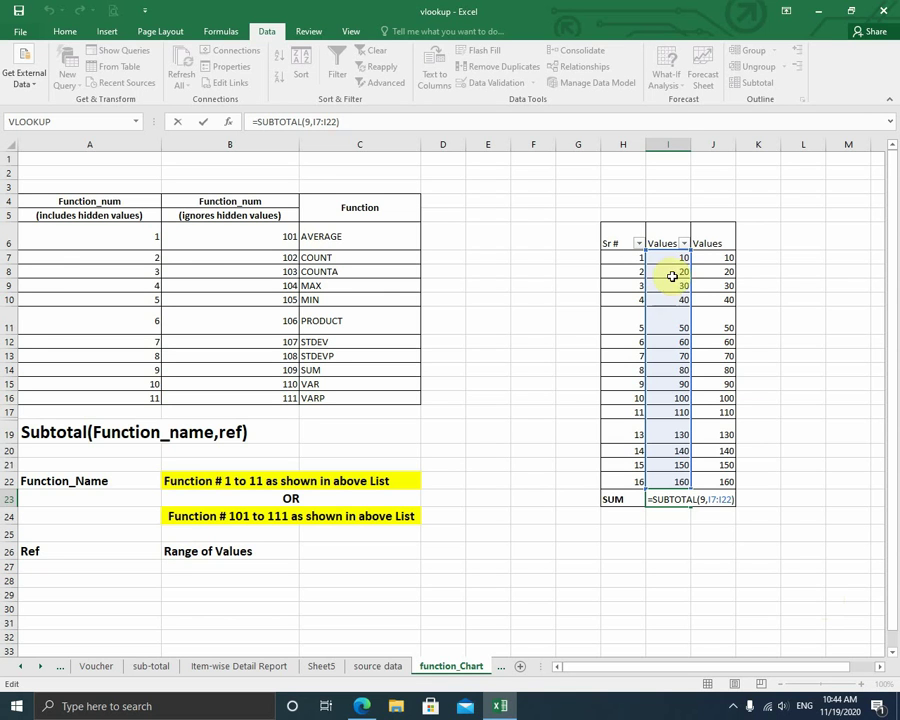
click(700, 499)
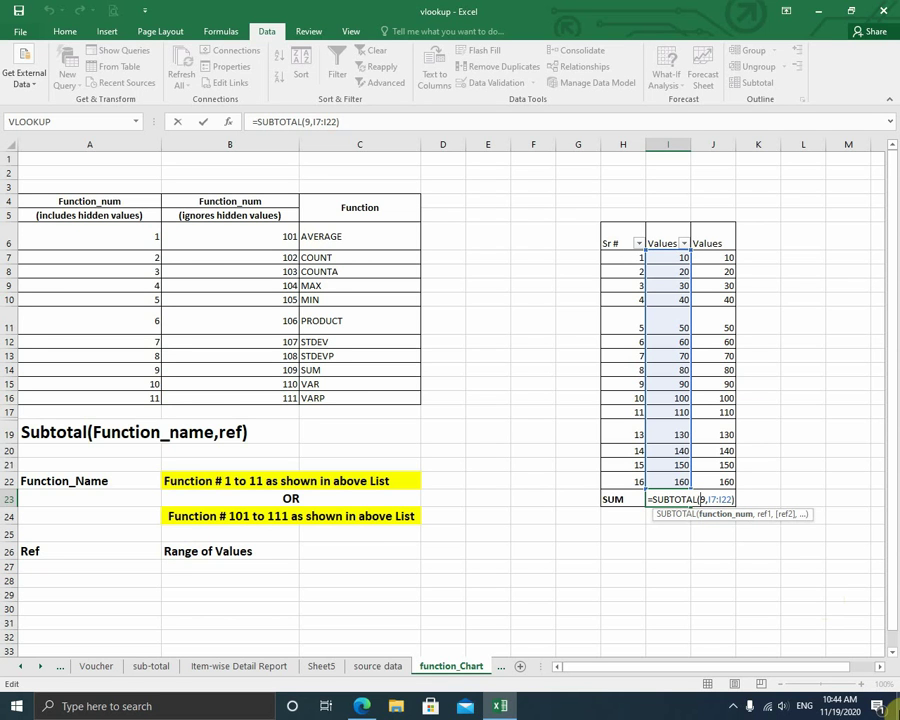
key(BackSpace)
text(1)
key(Return)
Step: Replace the SUM label in H23 with Avg
key(Up)
key(Left)
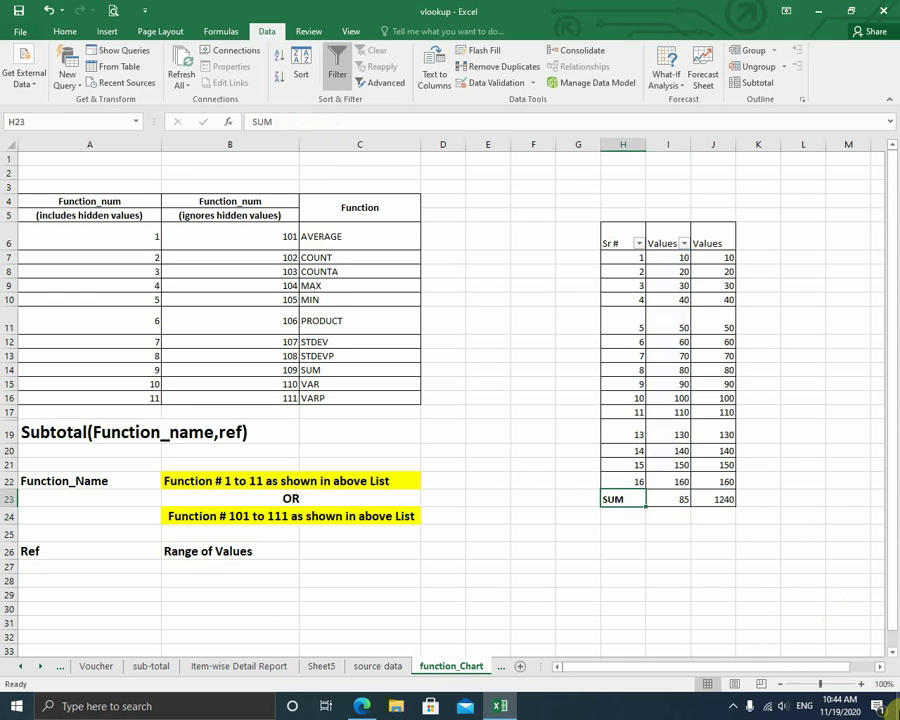
key(F2)
key(BackSpace)
key(BackSpace)
key(BackSpace)
text(avg)
key(Return)
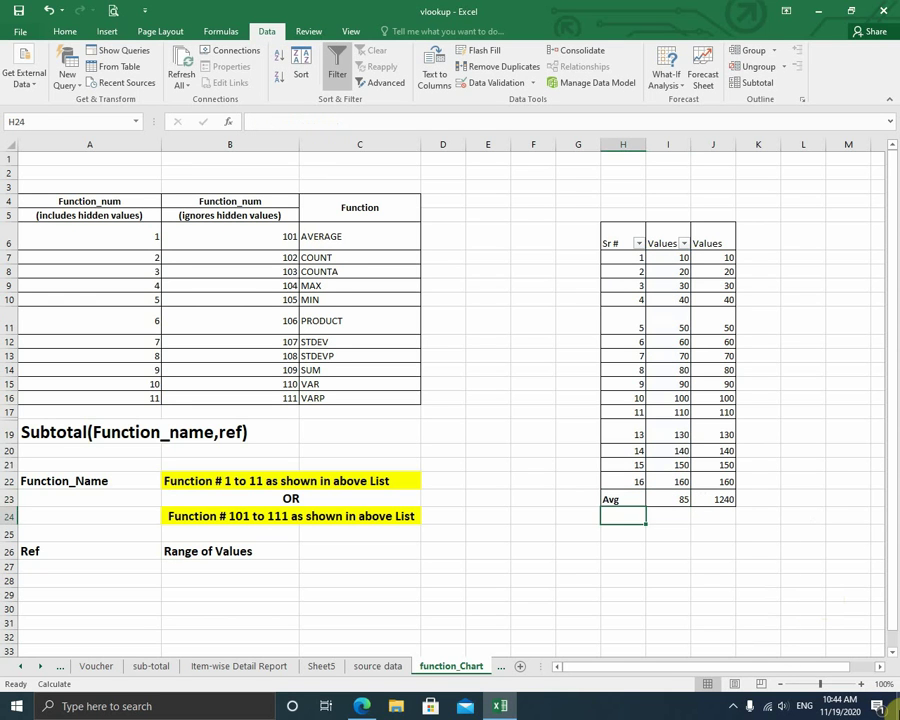
Step: Set the function number of the SUBTOTAL formula in J23 to 1, keeping the range J7:J22
key(Up)
key(Right)
key(Right)
key(F2)
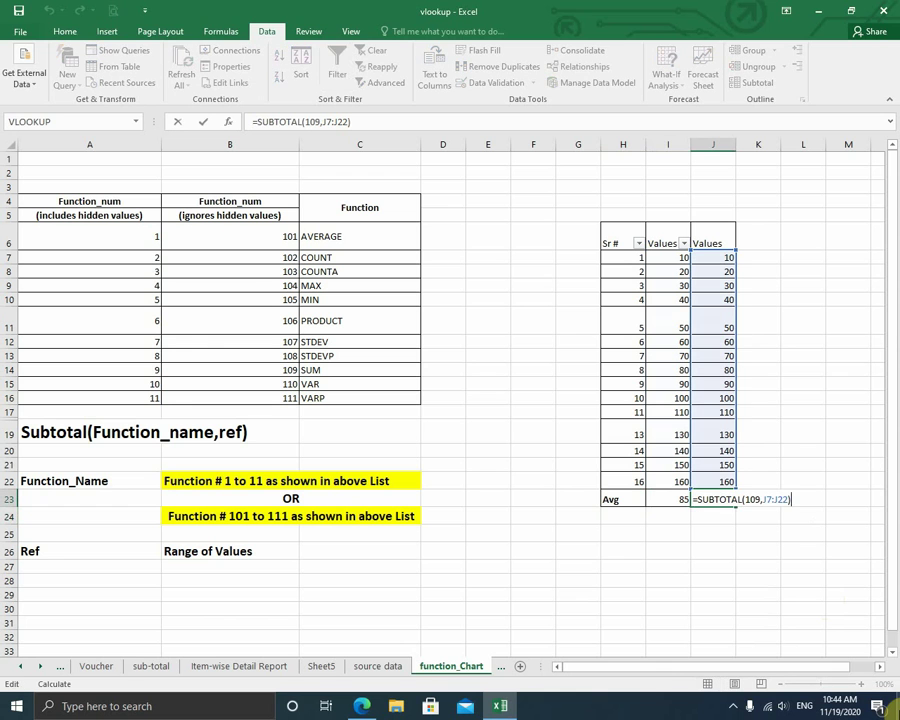
key(Left)
key(Left)
key(Left)
key(Left)
key(Left)
key(Left)
key(Left)
key(Left)
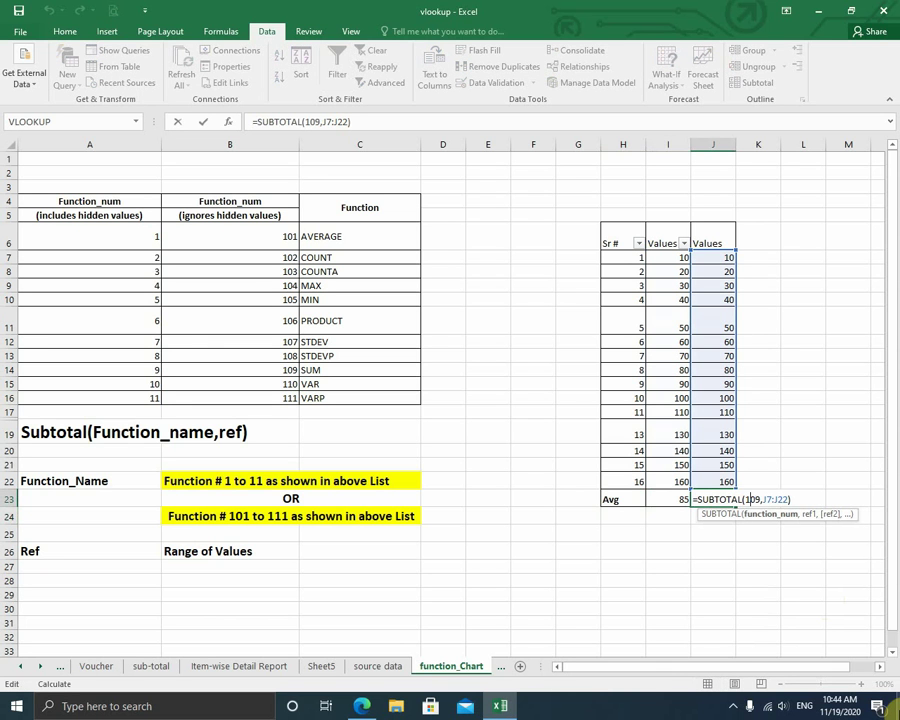
key(BackSpace)
key(BackSpace)
key(Return)
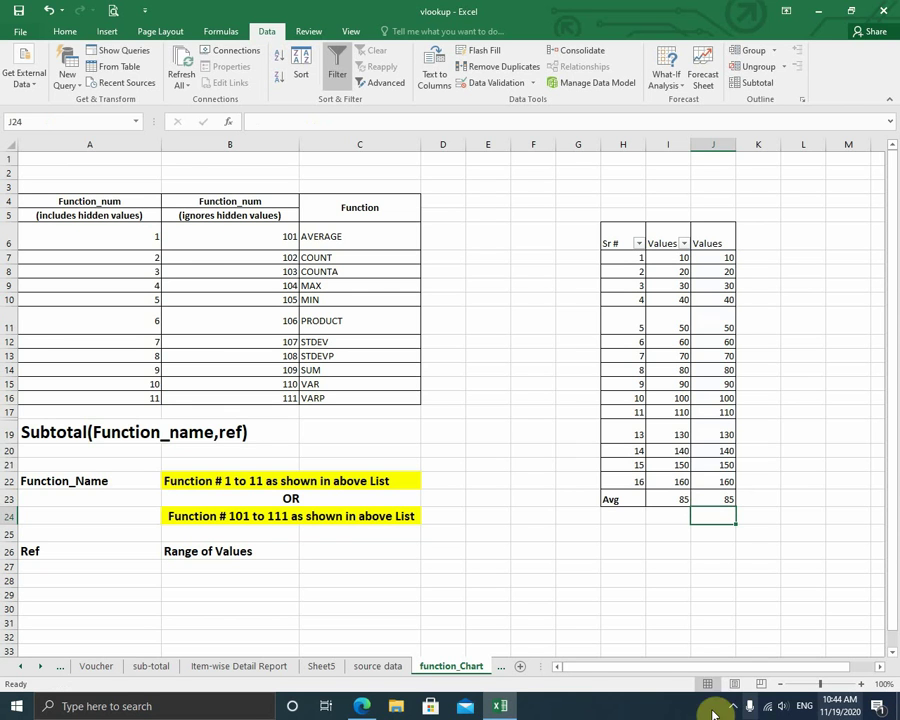
Step: Hide row 20 and check the average formula in I23
click(9, 451)
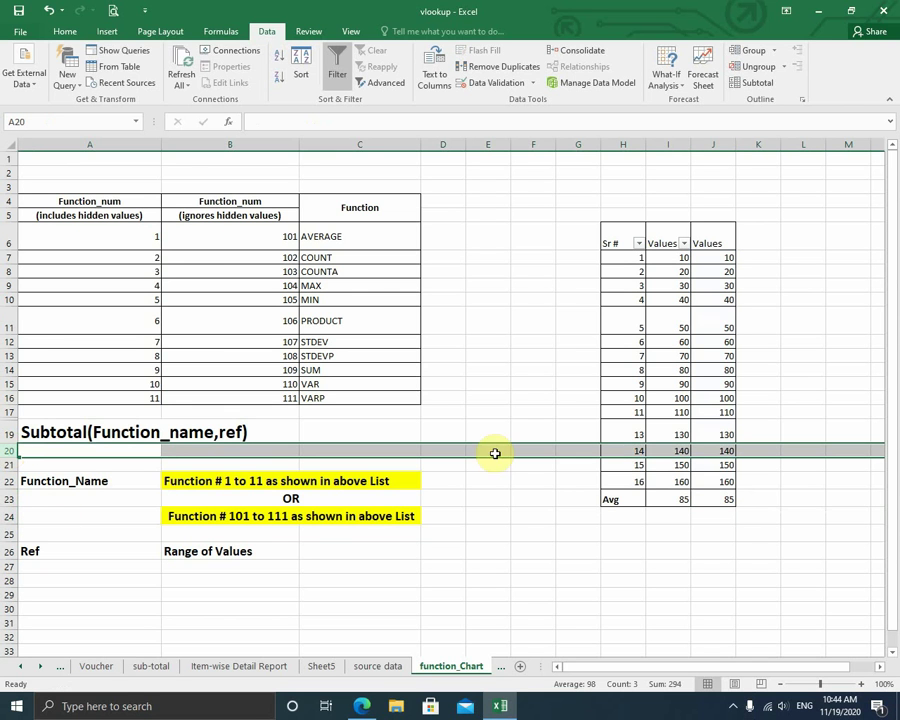
right_click(628, 455)
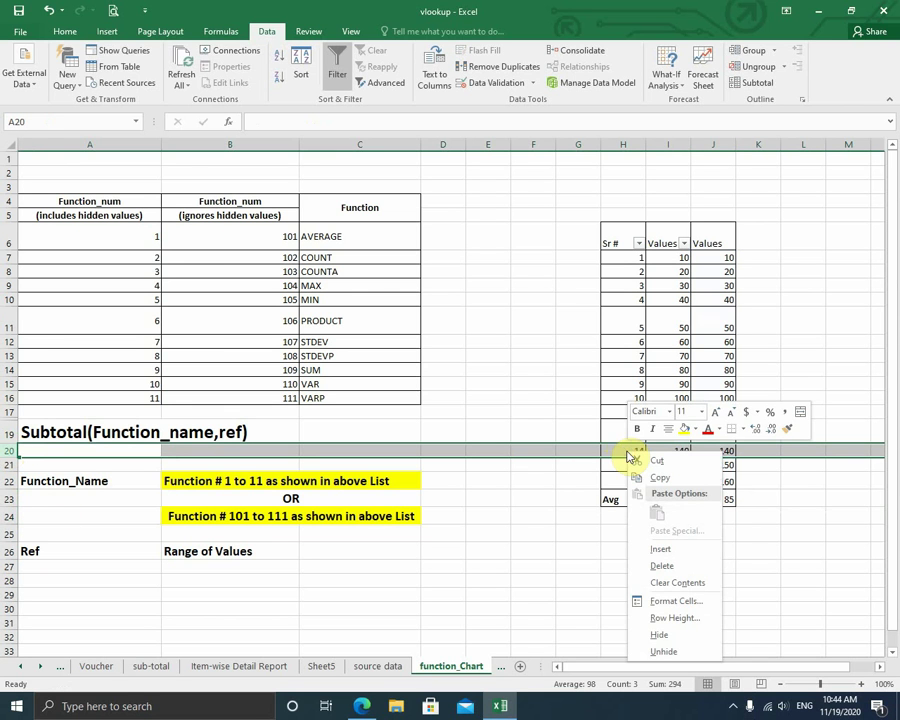
click(648, 650)
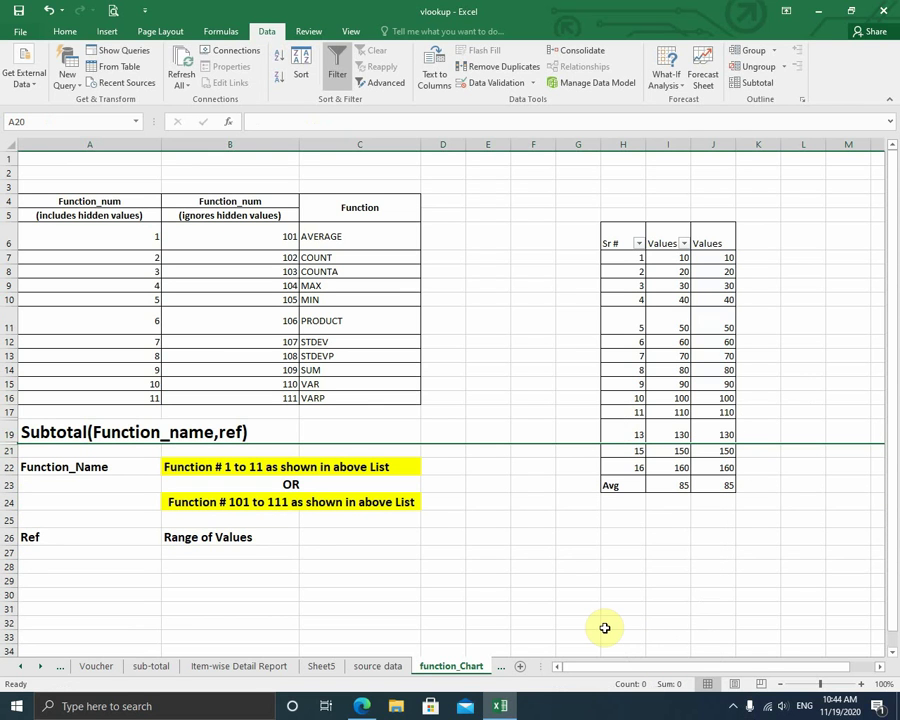
click(712, 550)
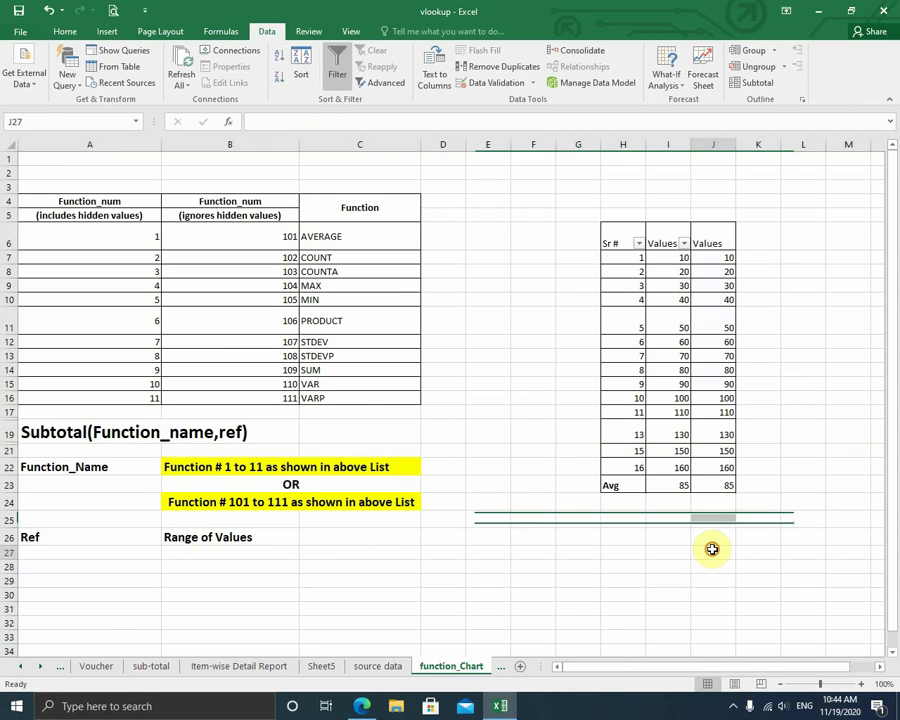
click(675, 489)
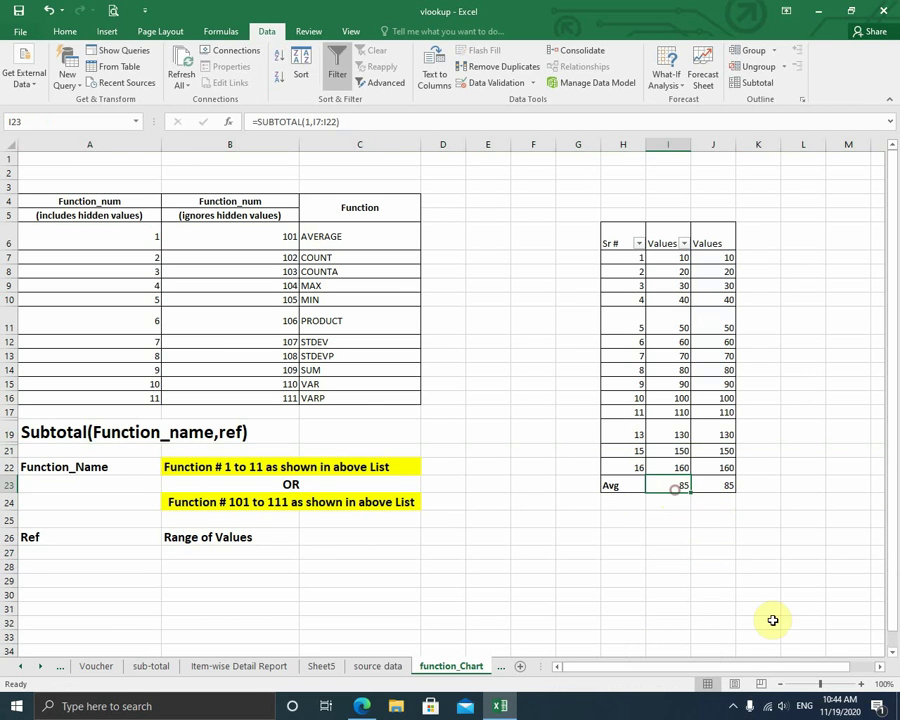
Step: Hide rows 19 and 21 as well to test the two averages
drag(8, 432, 8, 448)
right_click(6, 451)
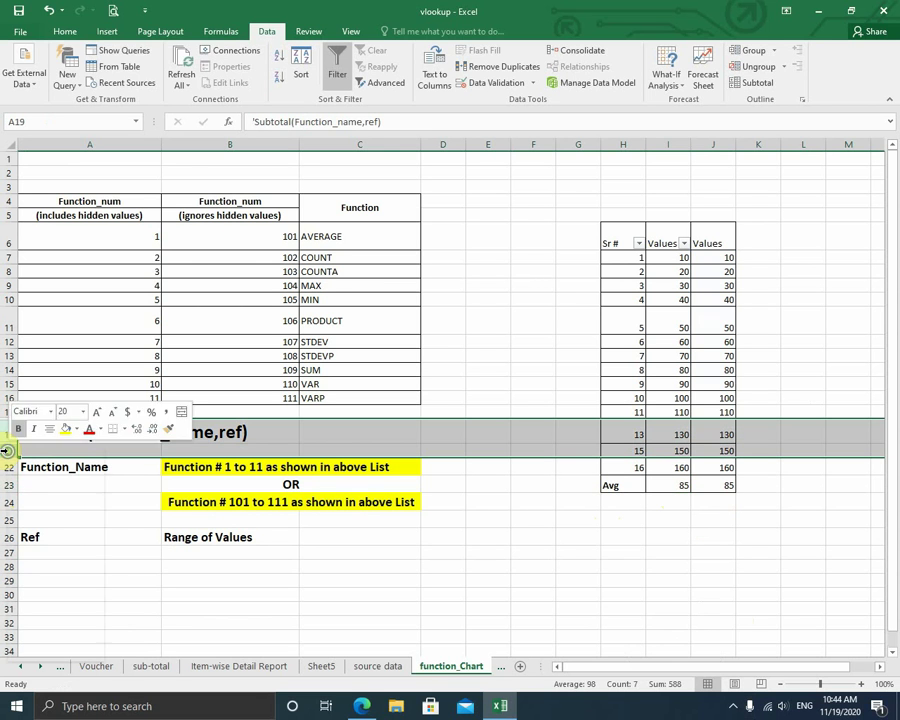
right_click(12, 453)
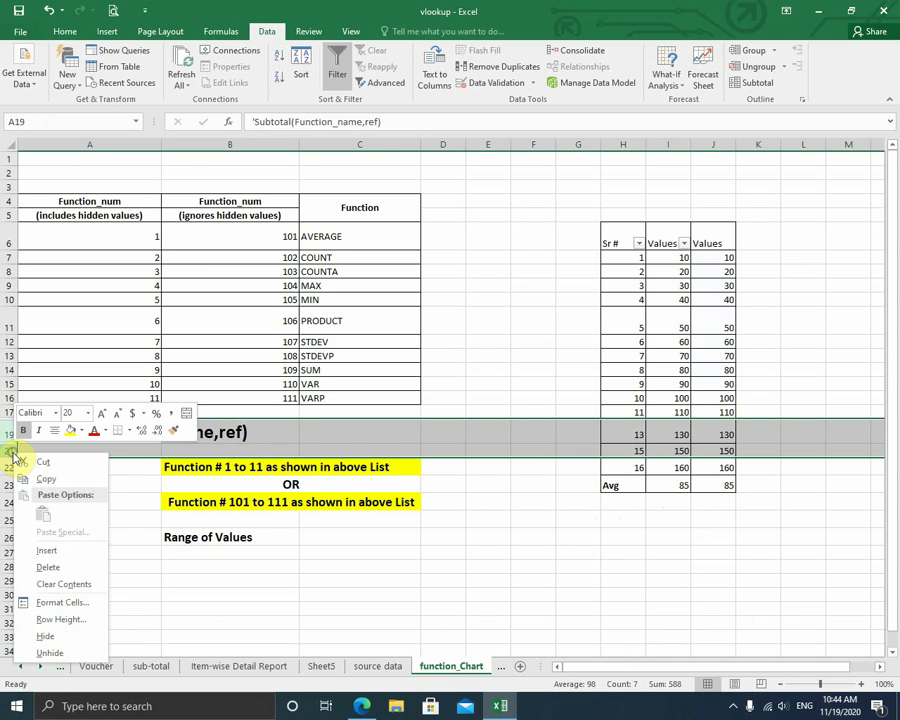
click(46, 635)
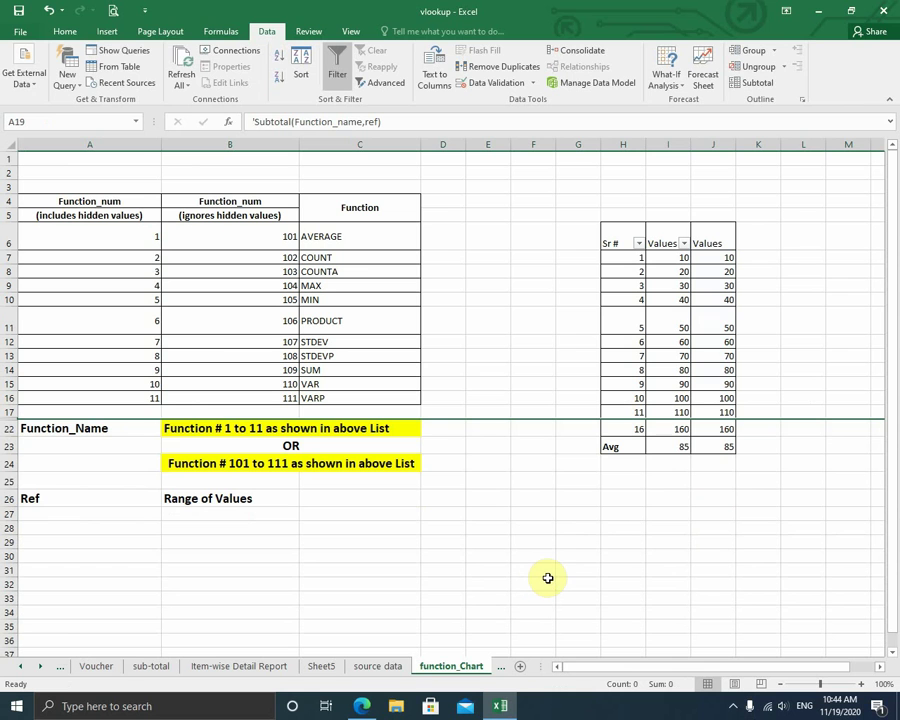
Step: Unhide all the rows between 17 and 22
drag(8, 411, 6, 428)
right_click(6, 428)
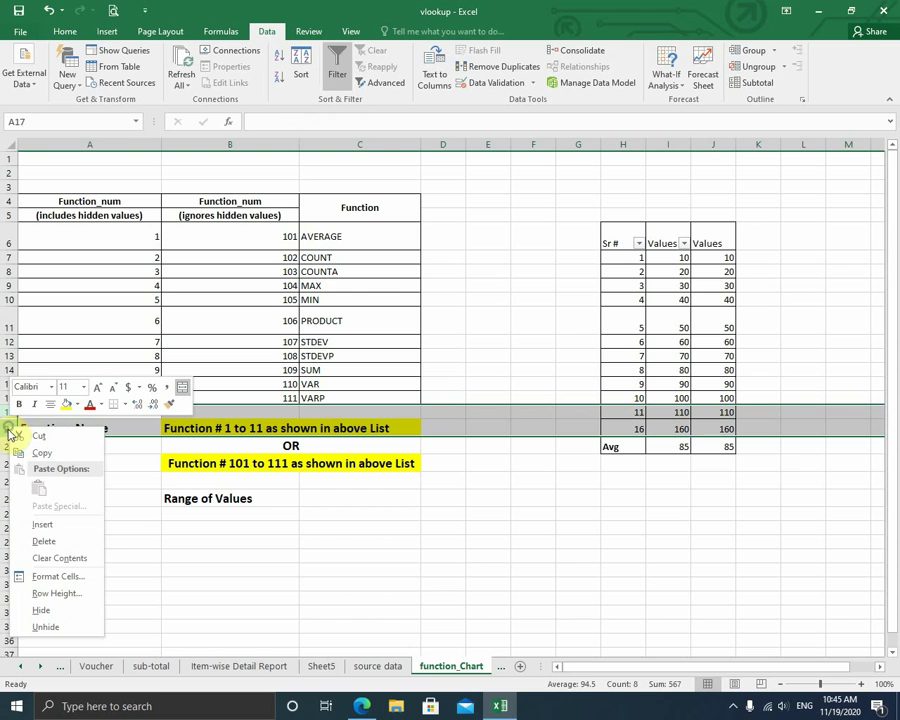
click(74, 627)
click(580, 620)
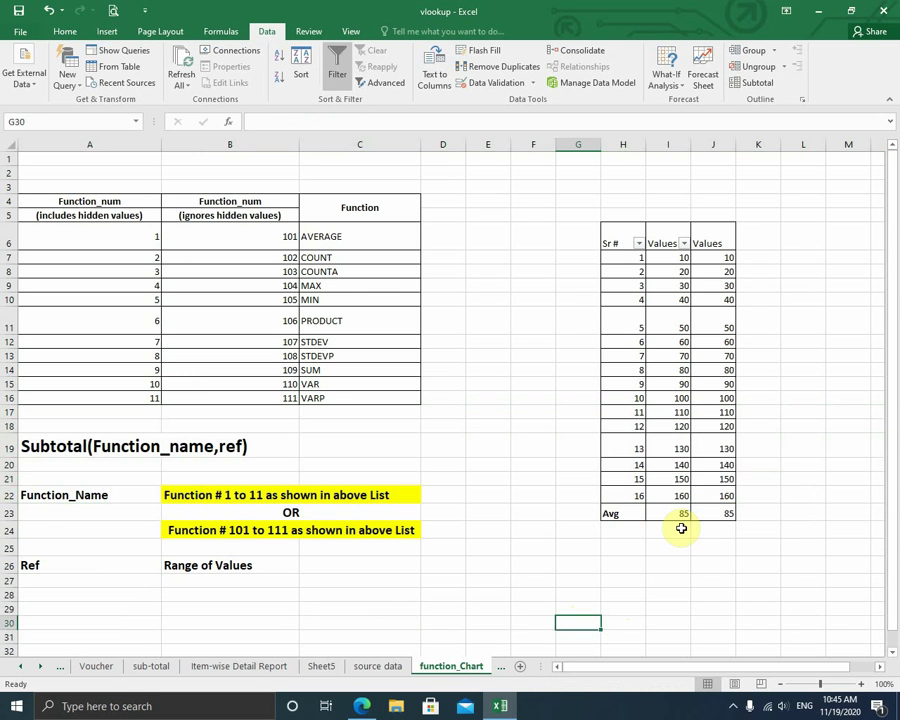
Step: Set the function number of the SUBTOTAL formula in J23 to 101 so the average ignores hidden rows
click(712, 514)
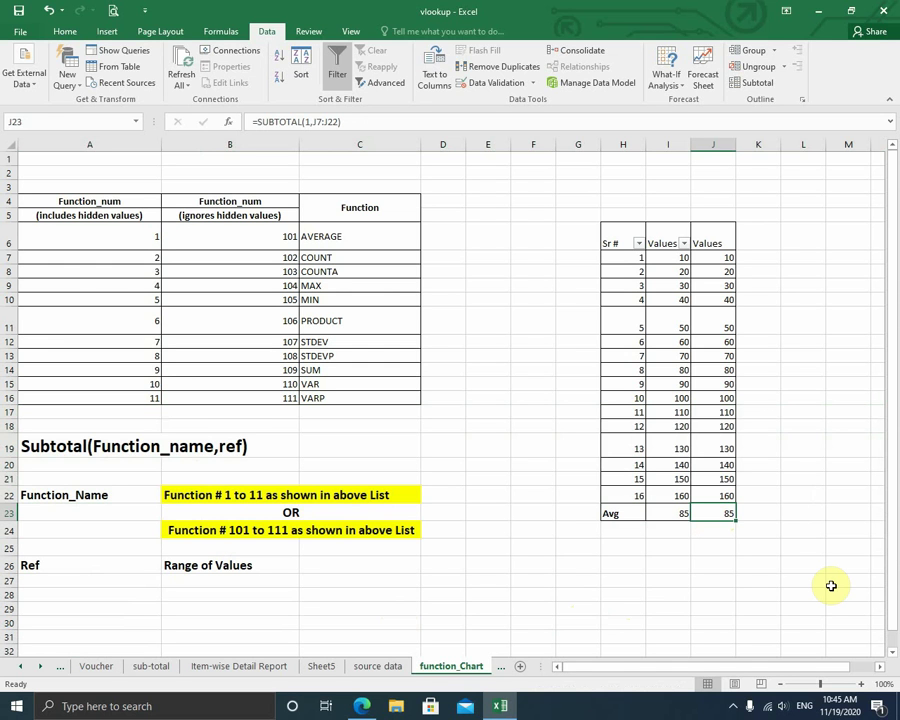
key(F2)
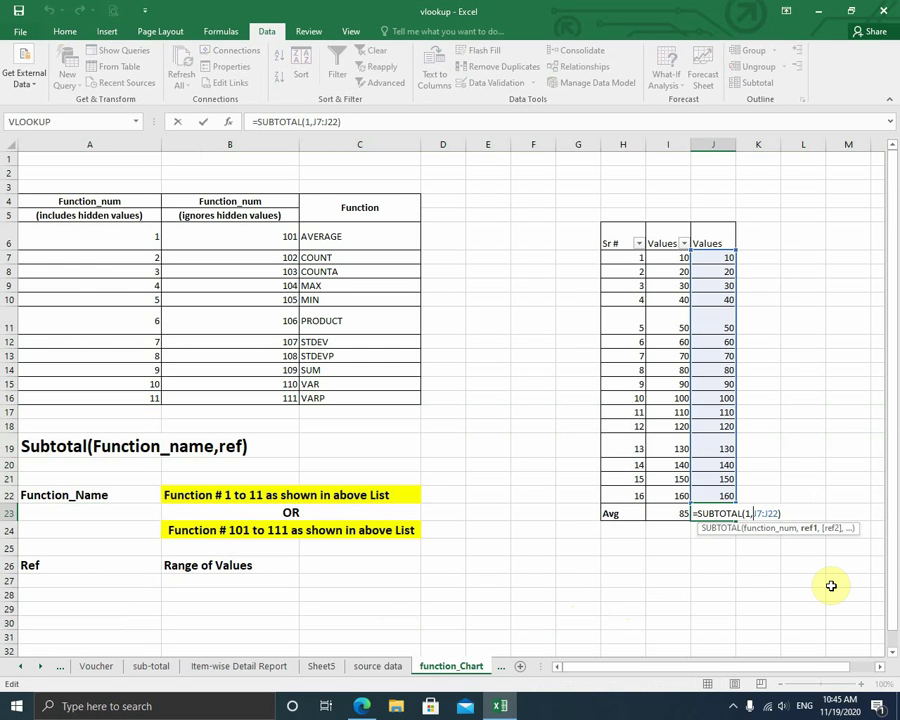
text(01)
key(Return)
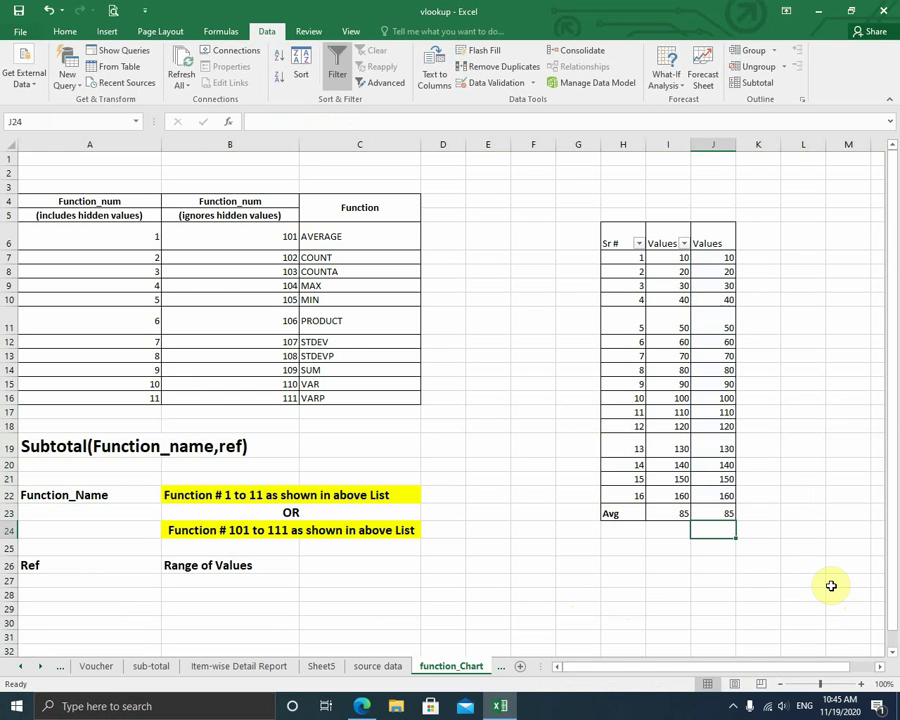
Step: Hide row 20 and compare the average formulas in I23 and J23
click(8, 466)
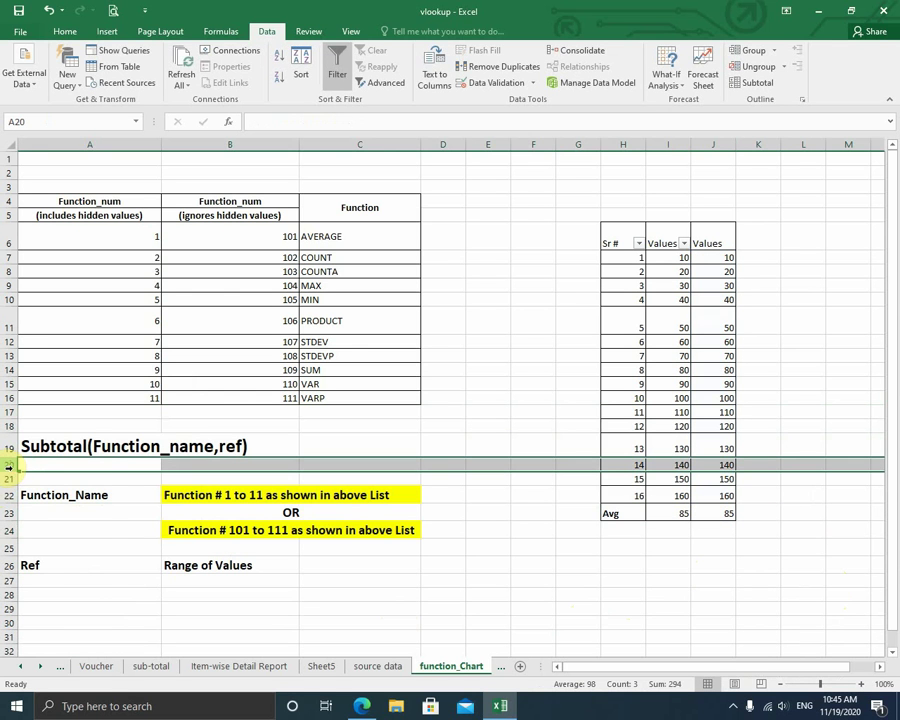
right_click(8, 466)
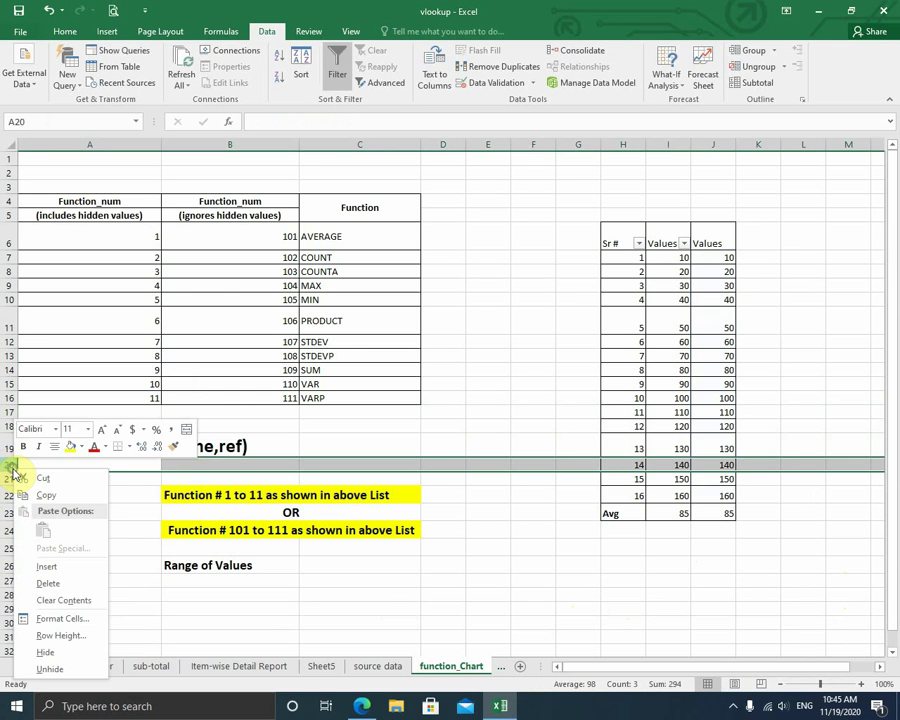
click(74, 654)
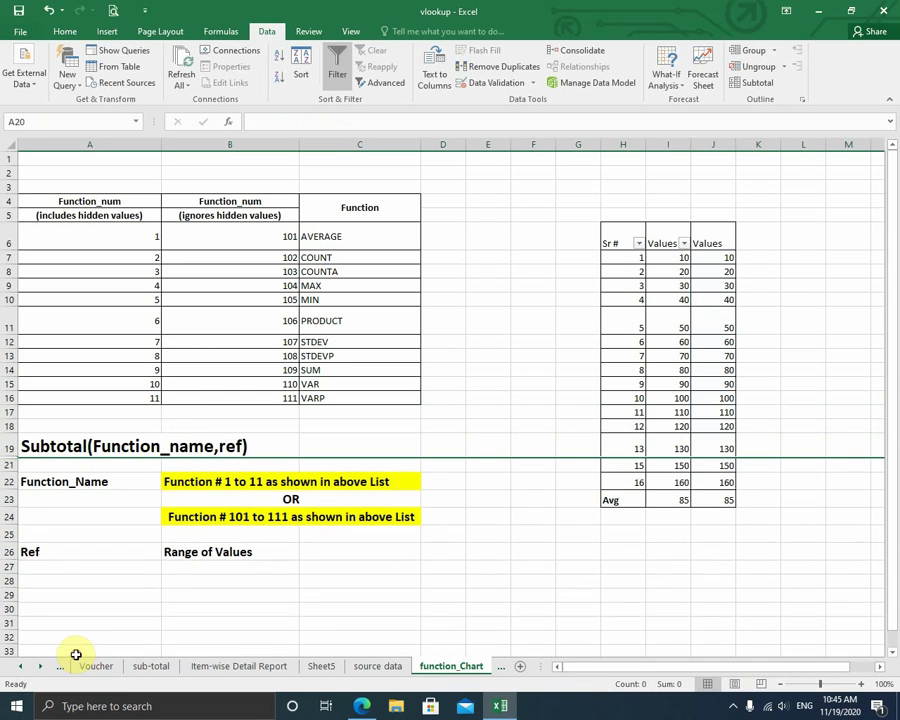
click(678, 501)
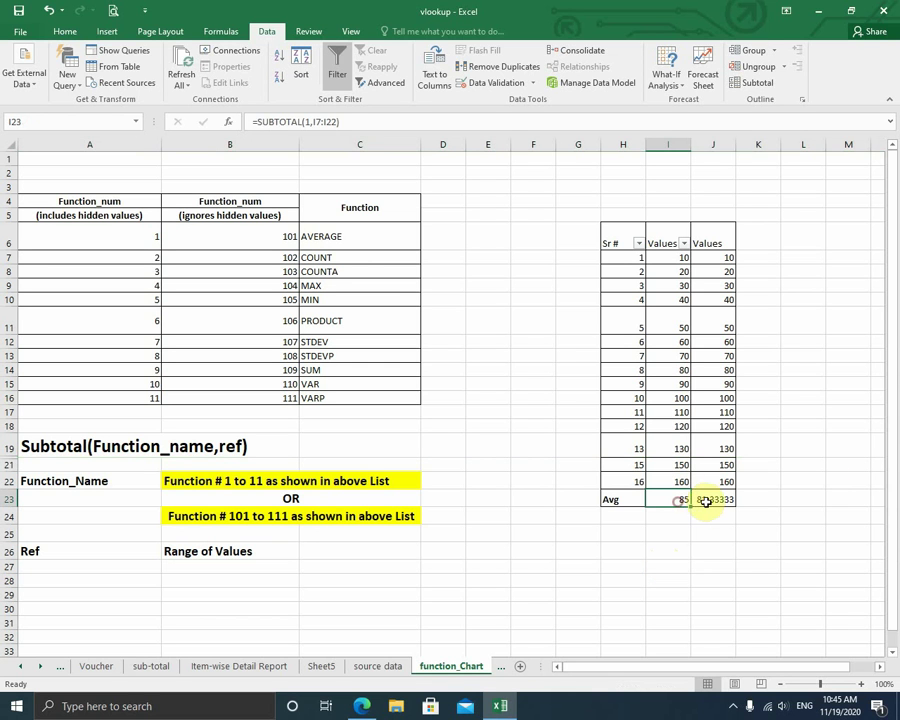
click(707, 499)
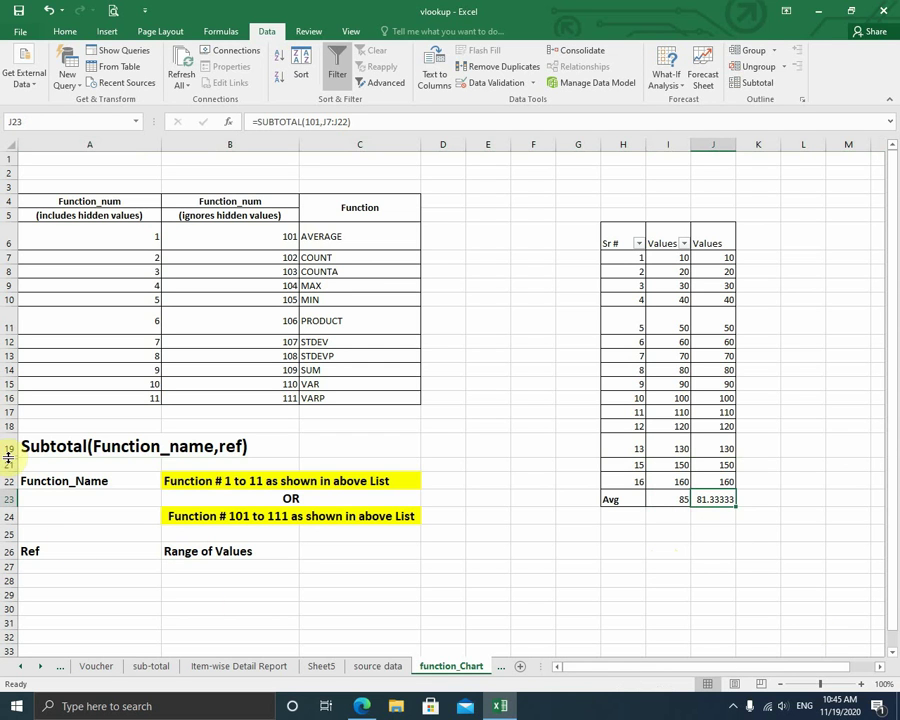
Step: Unhide row 20 between rows 19 and 21
drag(7, 449, 9, 462)
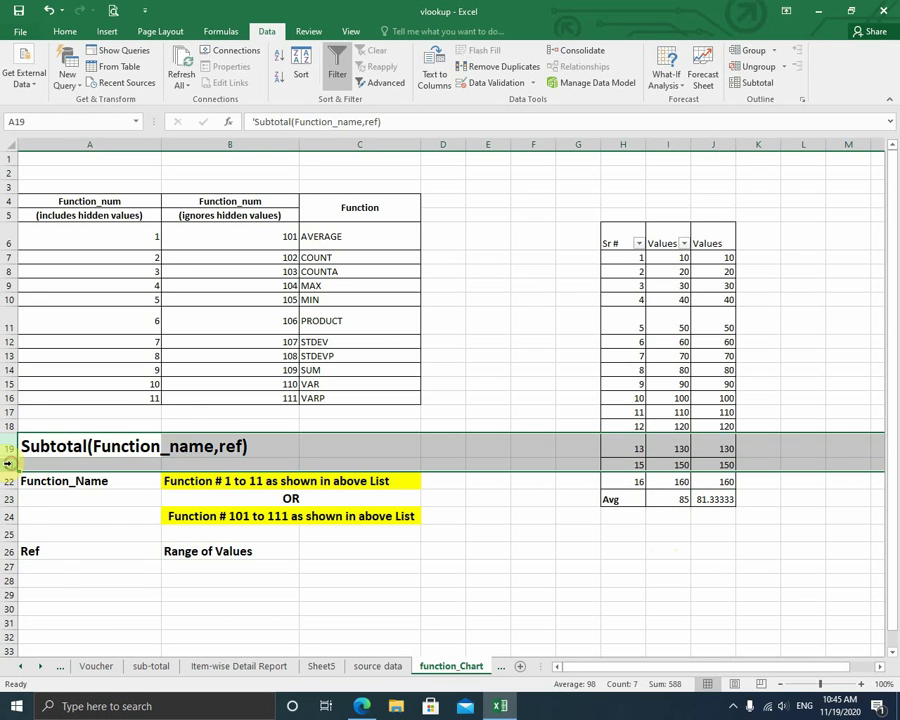
right_click(11, 463)
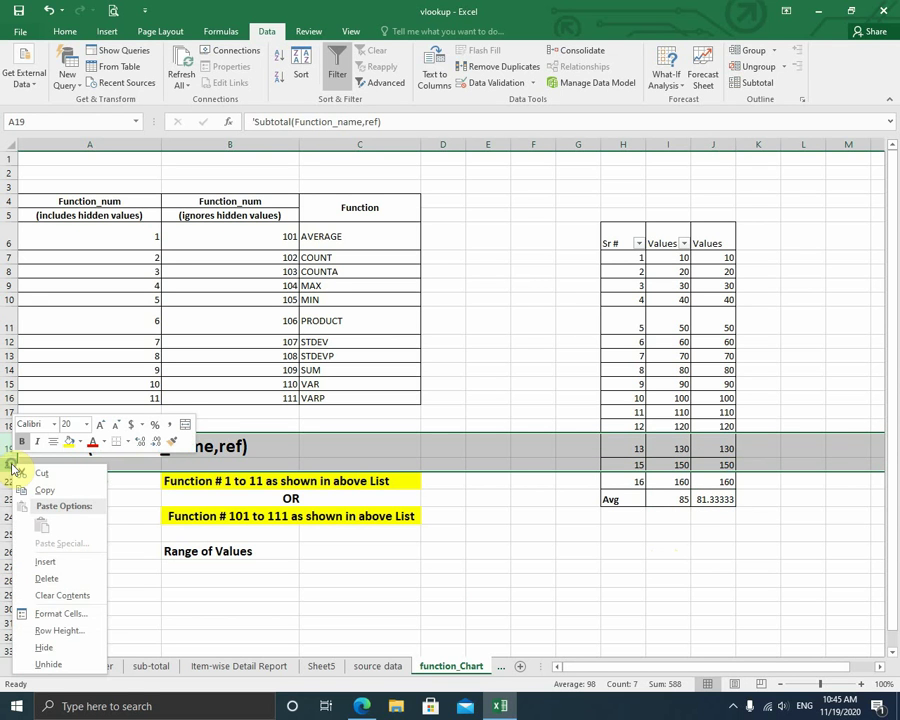
click(66, 662)
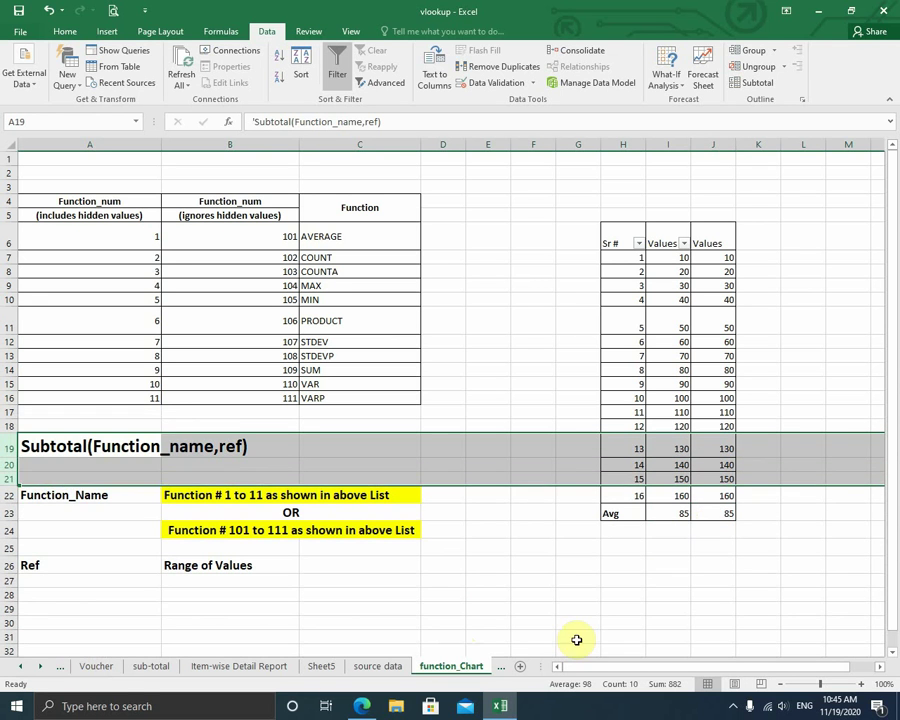
click(679, 590)
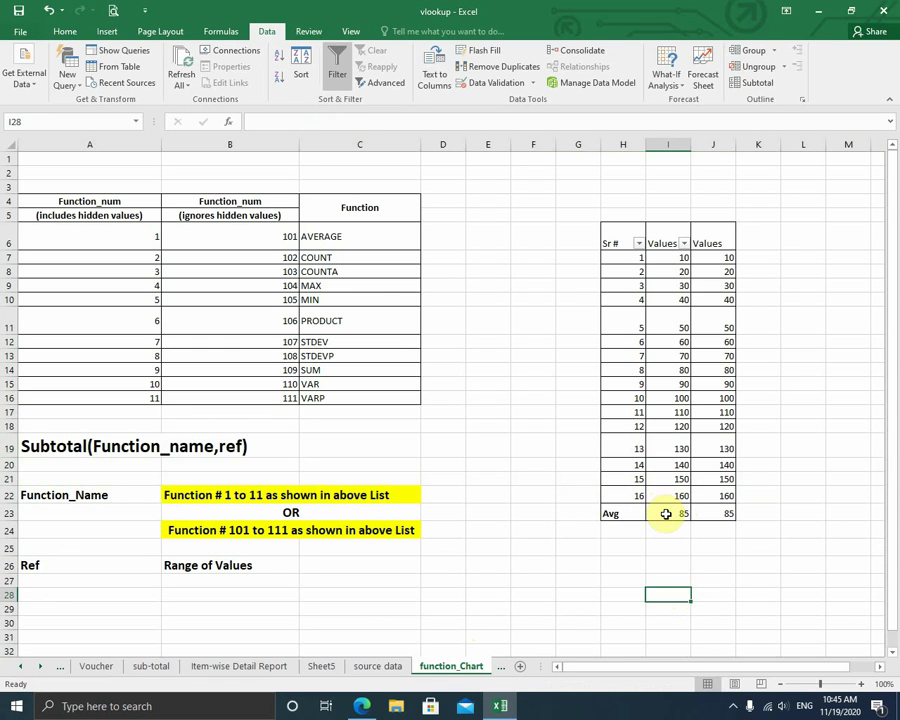
Step: Set the function number of the SUBTOTAL formula in I23 to 4 (MAX), and select J23
click(665, 513)
key(F2)
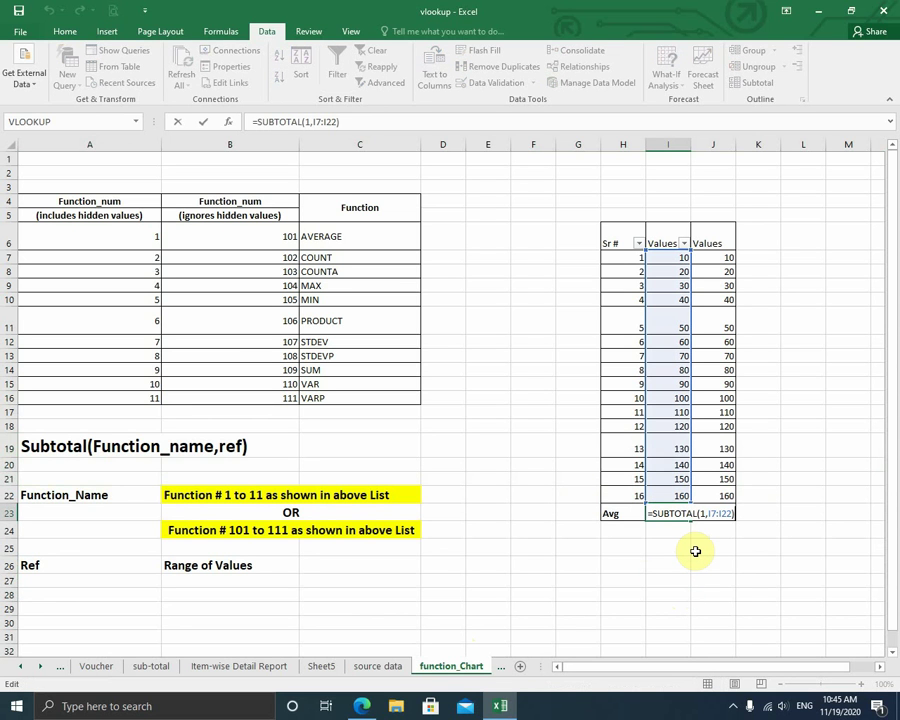
key(Left)
key(Left)
key(Left)
key(Left)
key(Left)
key(Left)
key(Left)
key(Left)
key(Left)
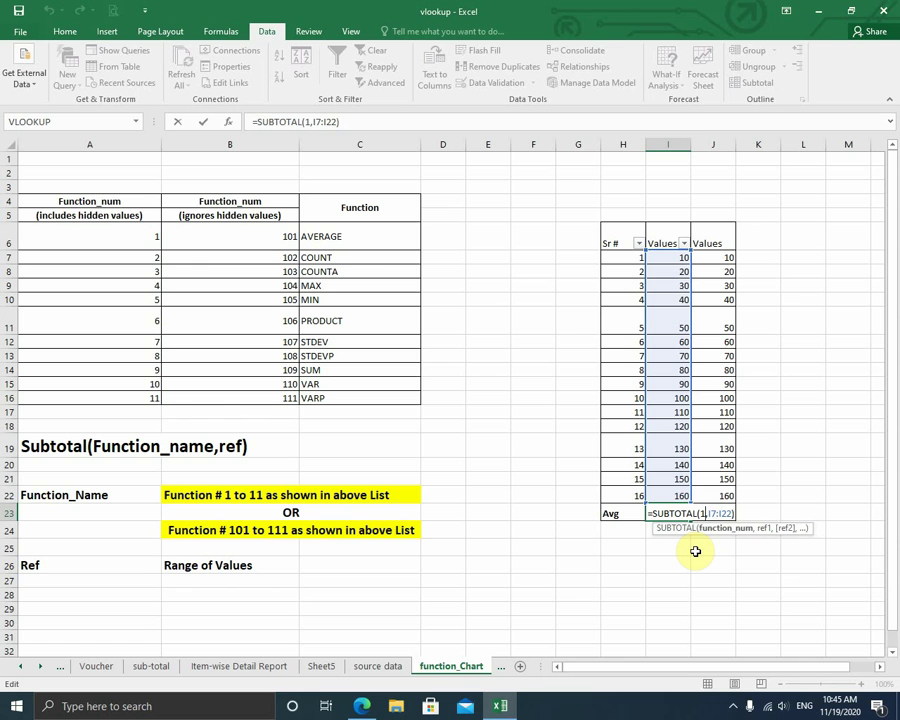
key(Delete)
text(4)
key(Return)
key(Up)
key(Right)
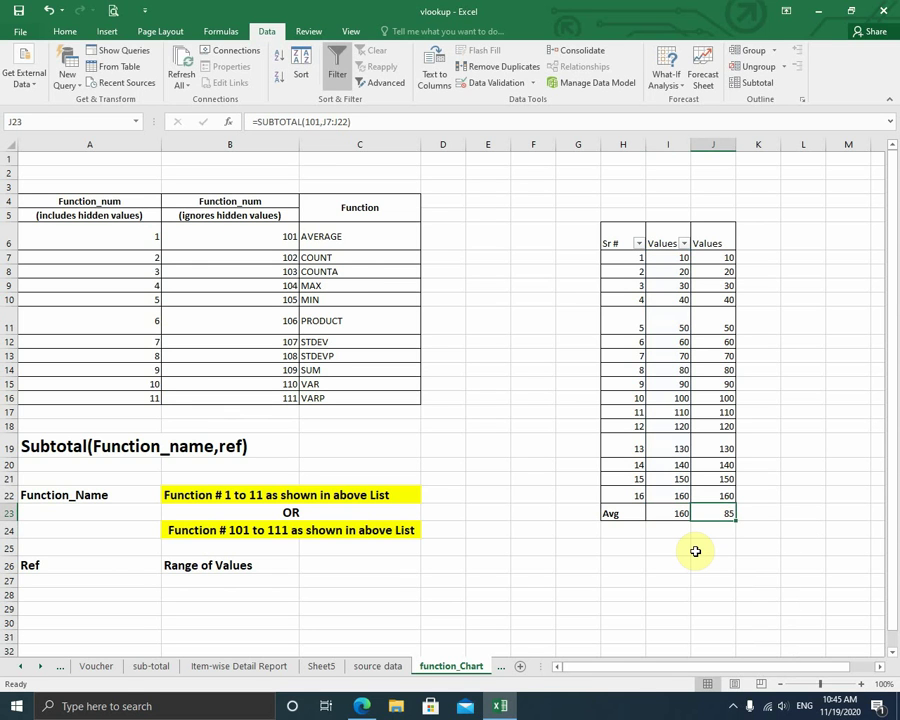
Step: Set the function number of the SUBTOTAL formula in J23 to 104 so the maximum ignores hidden rows
key(F2)
key(Left)
key(Left)
key(Left)
key(Left)
key(Left)
key(Left)
key(Left)
key(Left)
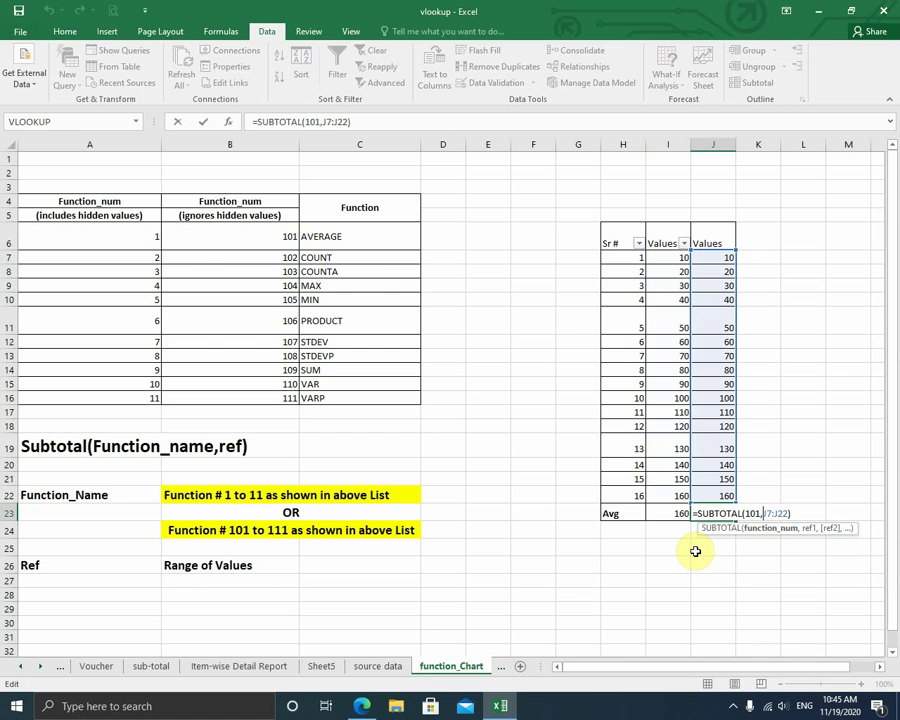
key(BackSpace)
text(4)
key(Return)
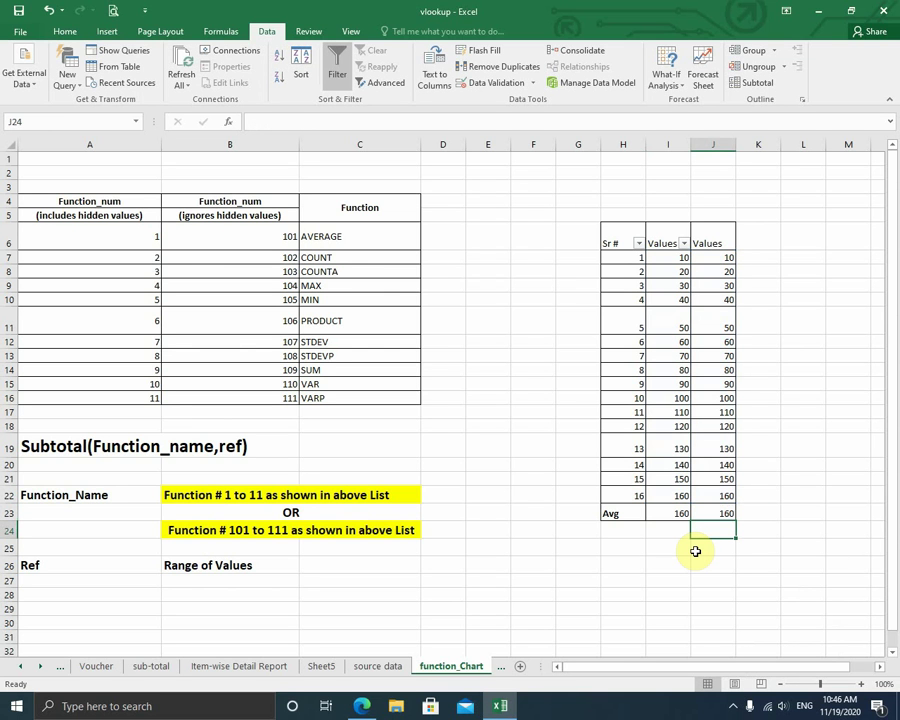
Step: Change the label in H23 to Max
click(634, 513)
text(Max)
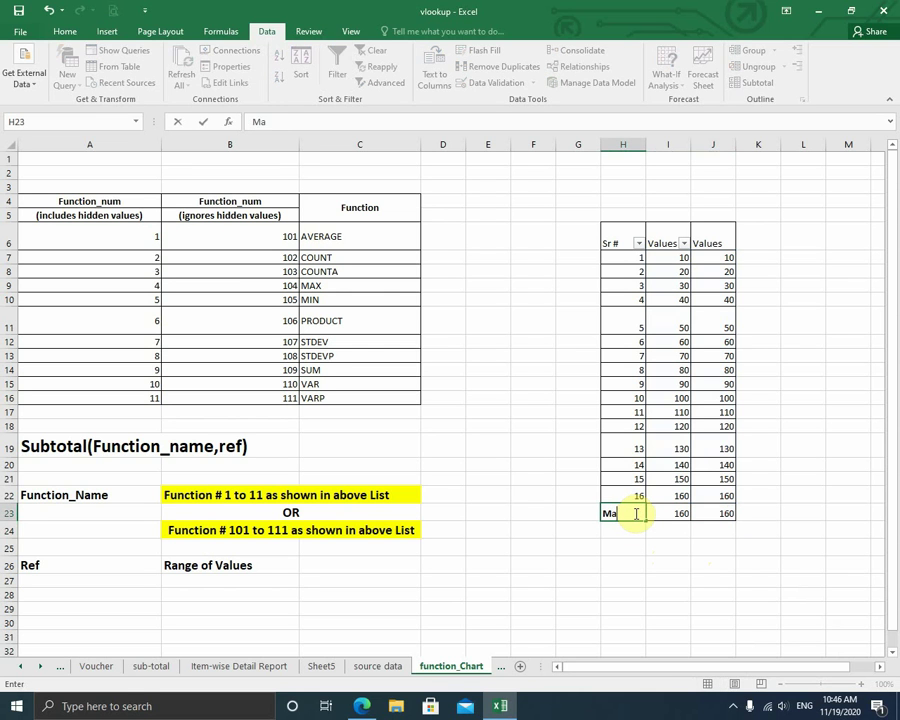
key(Return)
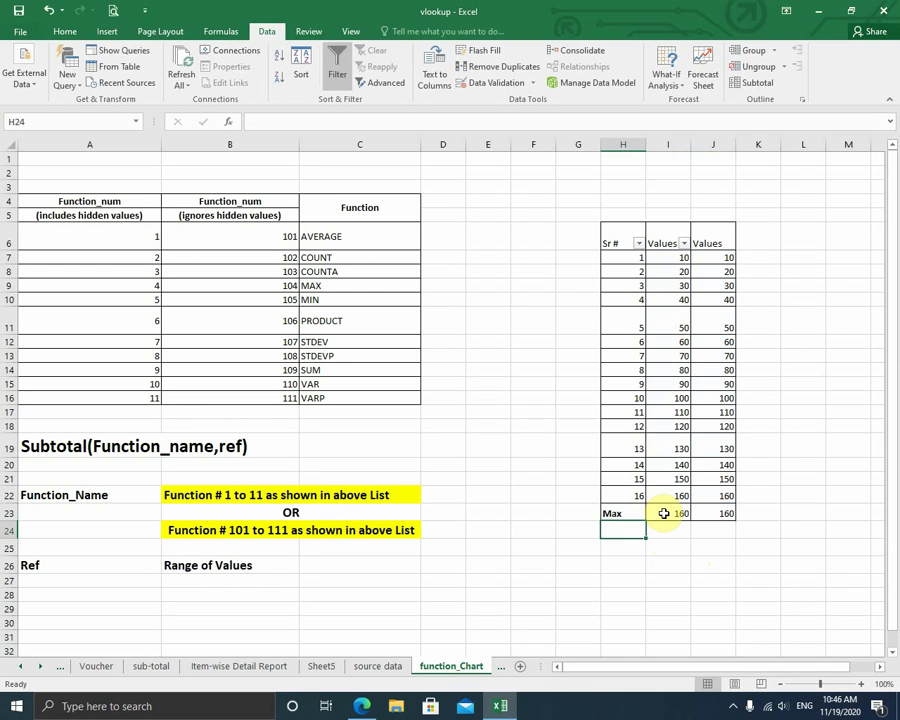
Step: Hide row 18, which holds serial number 12, to test the two maximum formulas
click(7, 425)
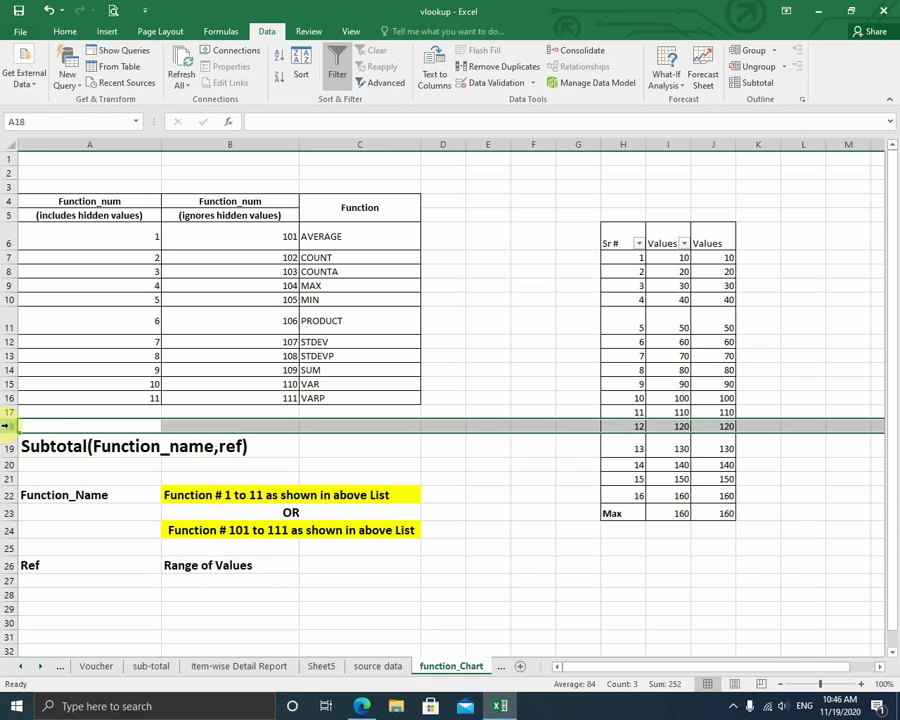
right_click(617, 426)
click(645, 610)
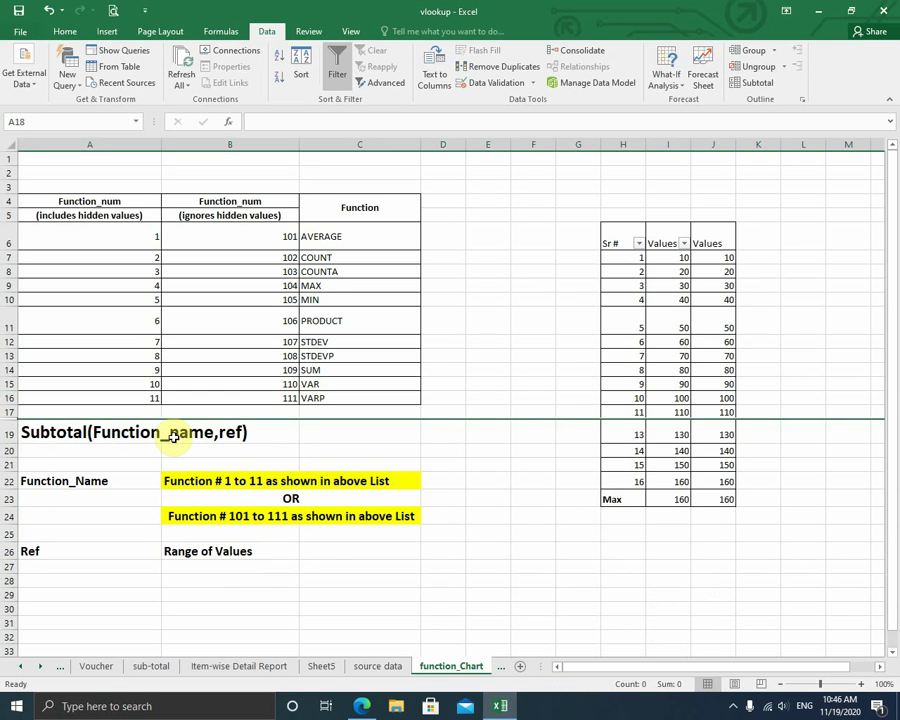
Step: Unhide row 18 between rows 17 and 19
click(14, 416)
drag(14, 416, 12, 428)
right_click(14, 420)
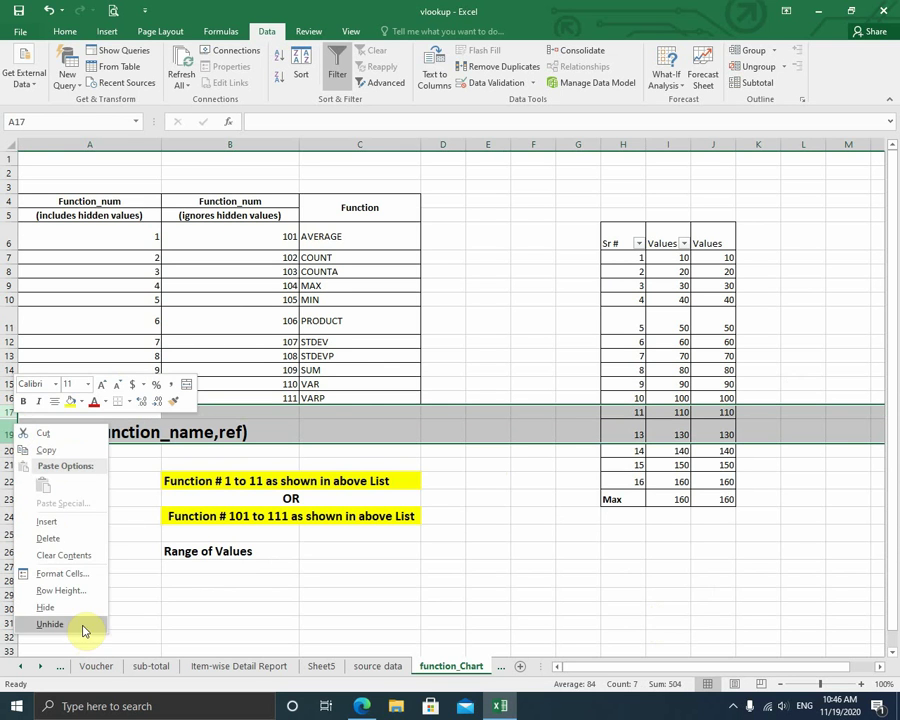
click(58, 622)
Step: Compare the SUBTOTAL maximum formulas in I23 and J23 and their function numbers
click(725, 513)
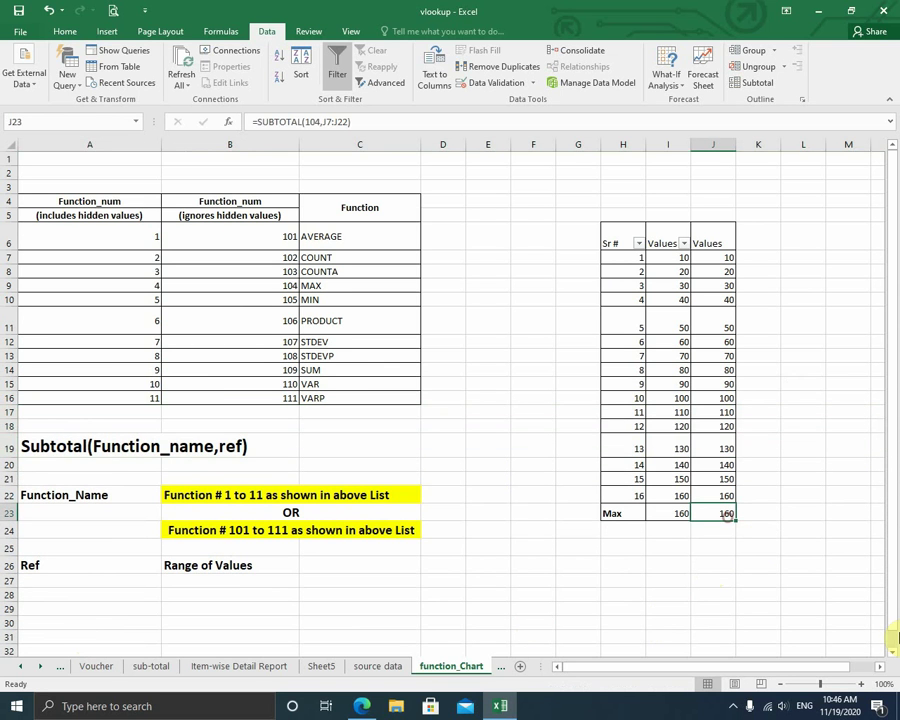
key(Left)
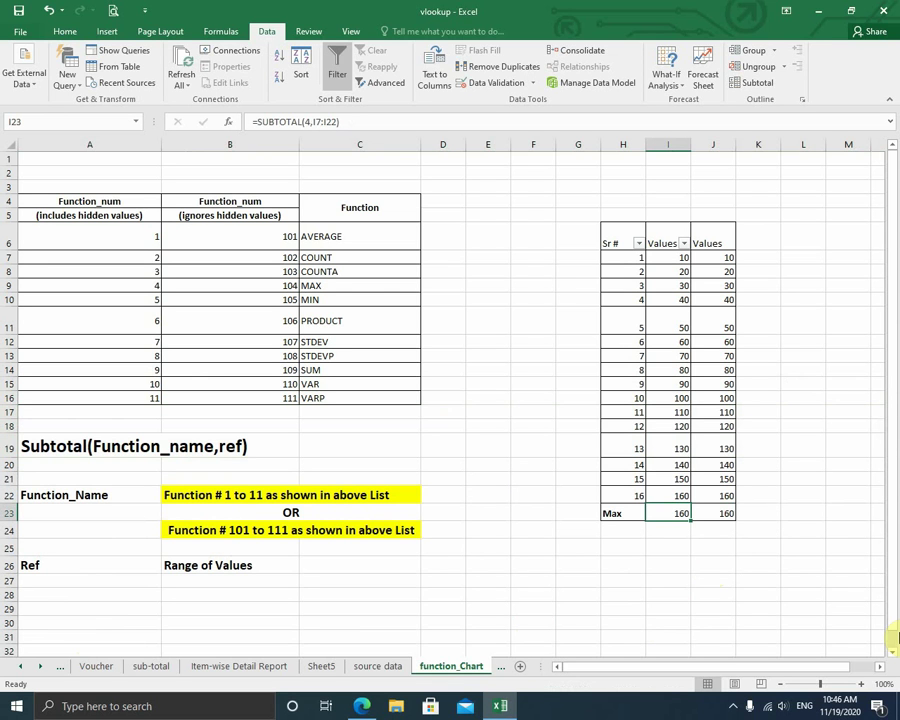
key(Right)
key(Left)
key(Right)
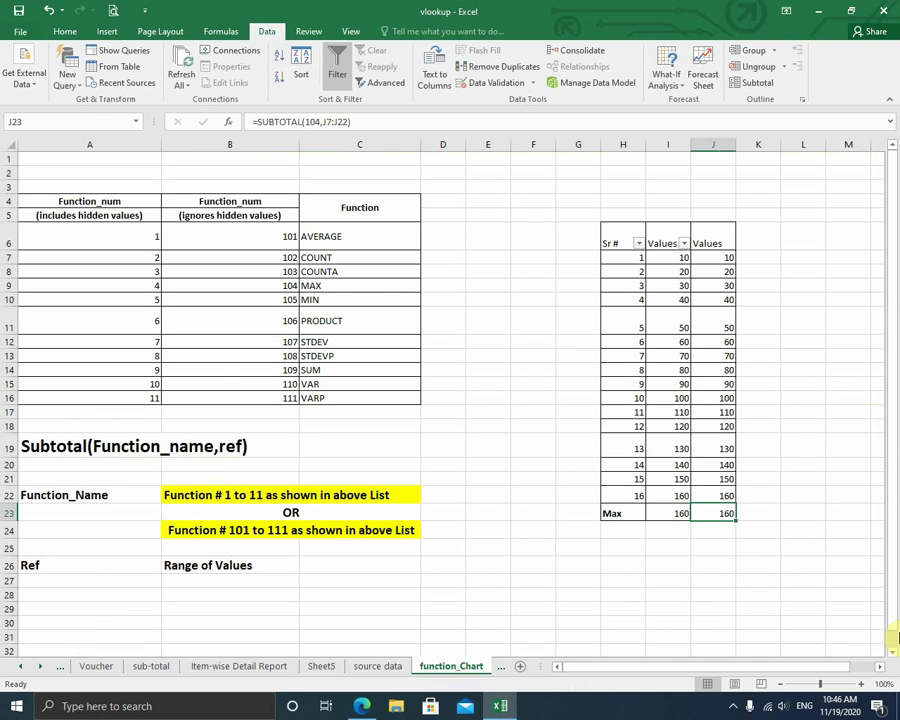
key(Left)
key(Left)
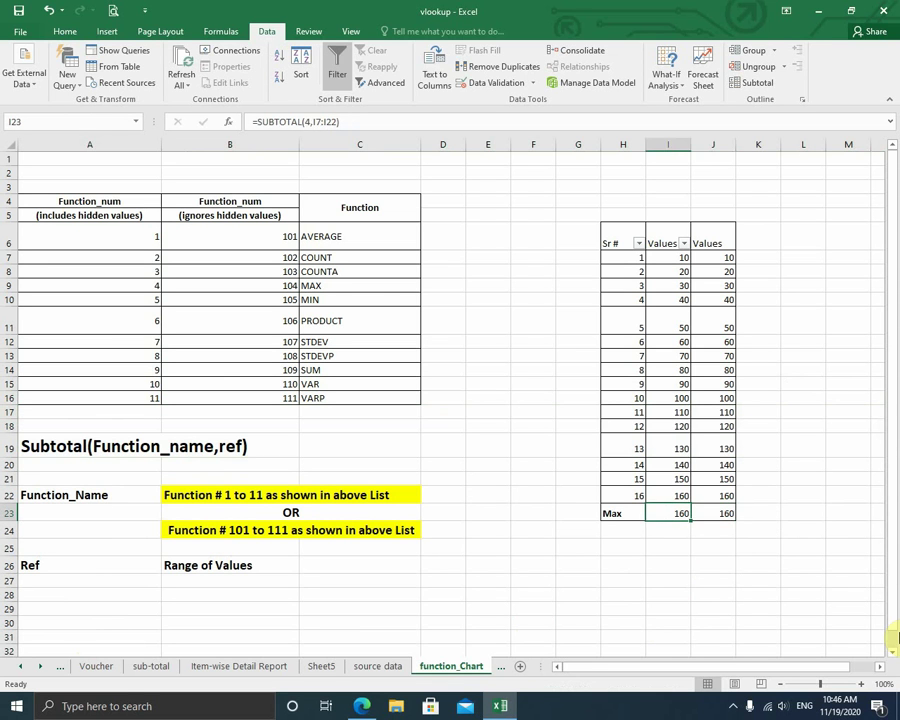
key(Right)
key(Right)
key(Left)
key(Left)
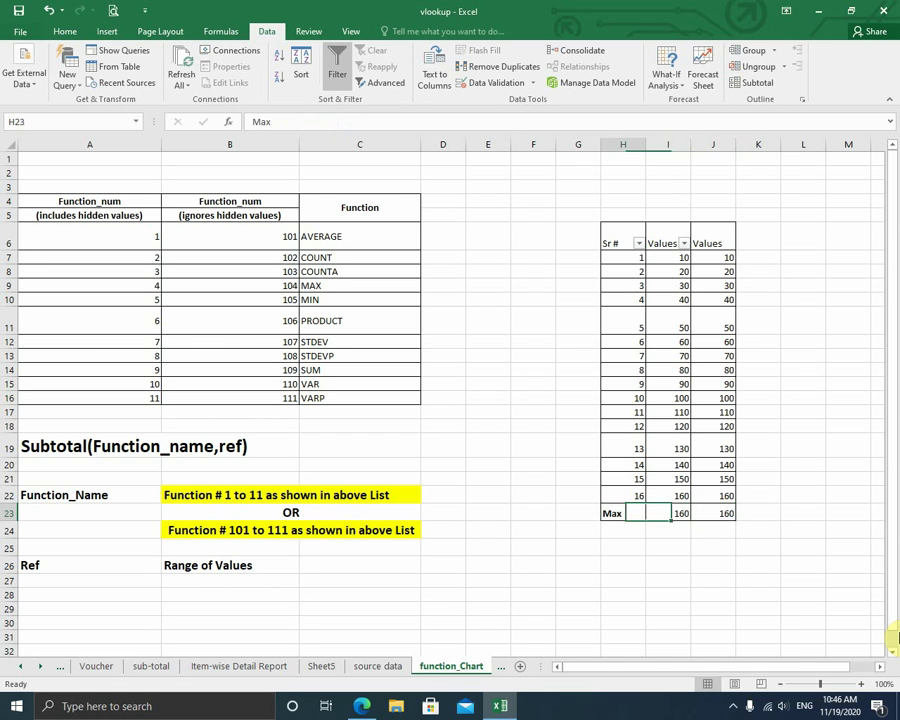
key(Right)
key(Left)
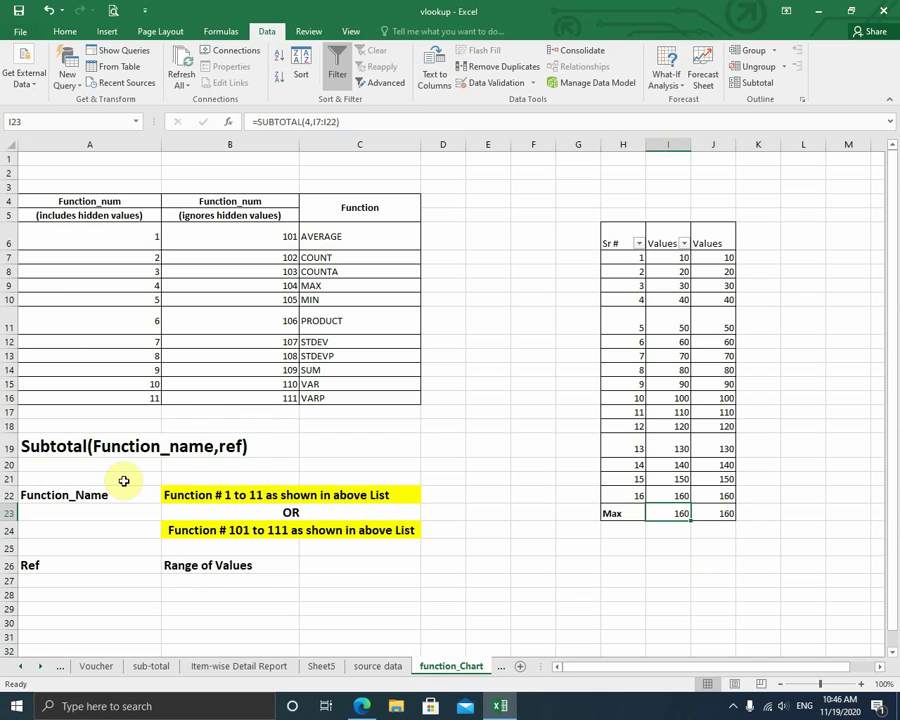
Step: Hide row 22, which holds serial number 16, and check the maximum in J23 against the visible column J values
click(7, 481)
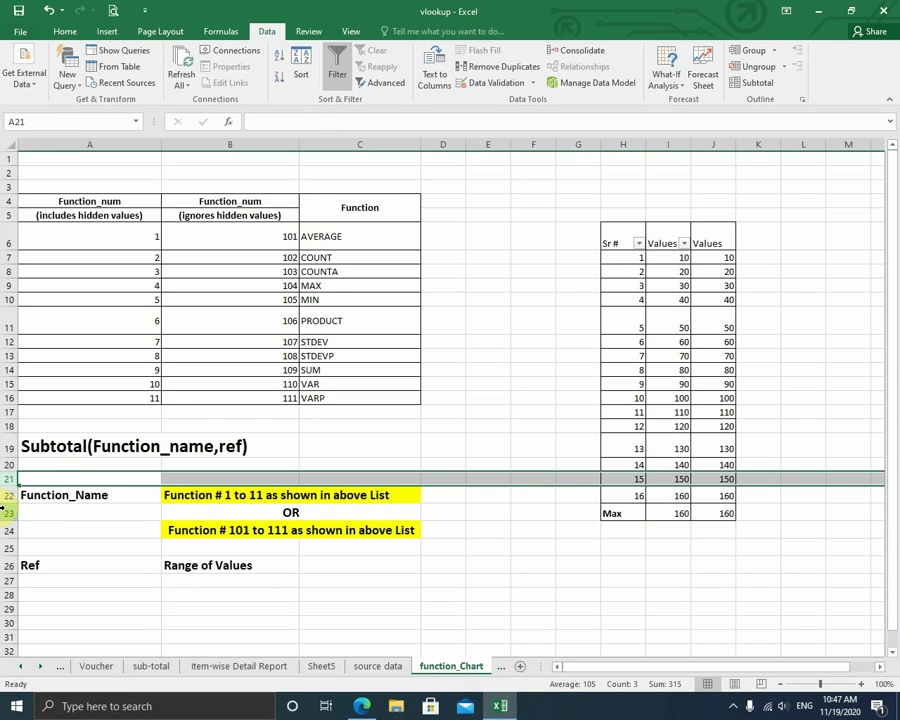
click(8, 493)
right_click(8, 493)
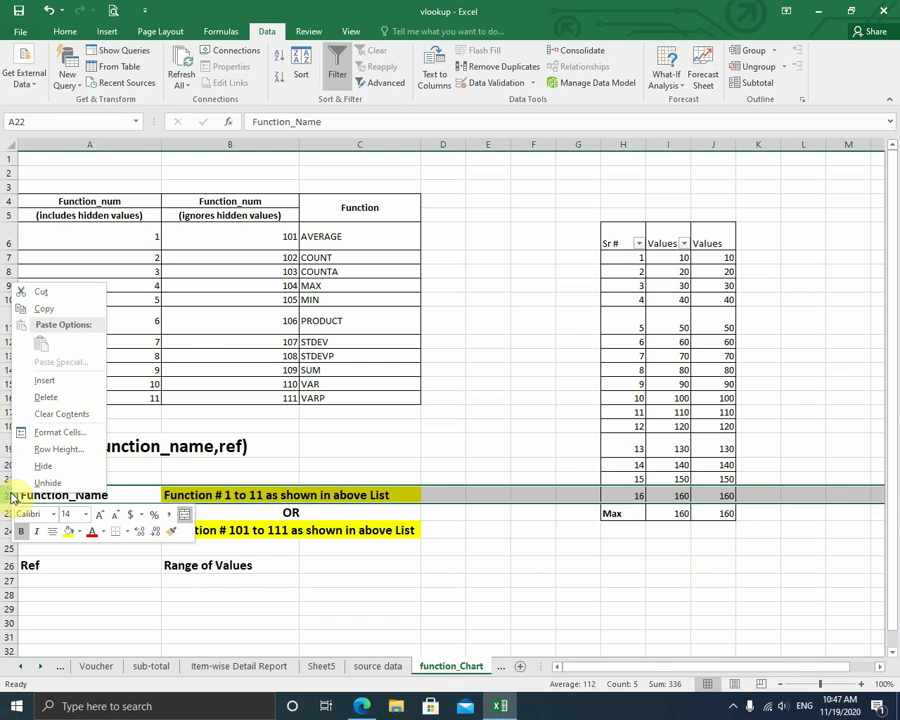
click(42, 463)
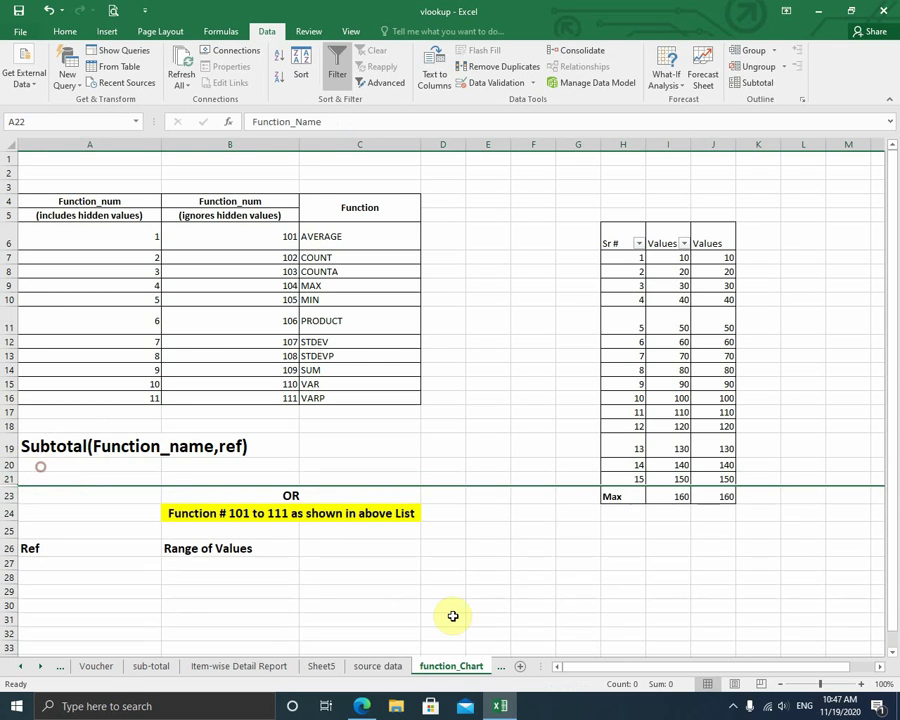
click(713, 545)
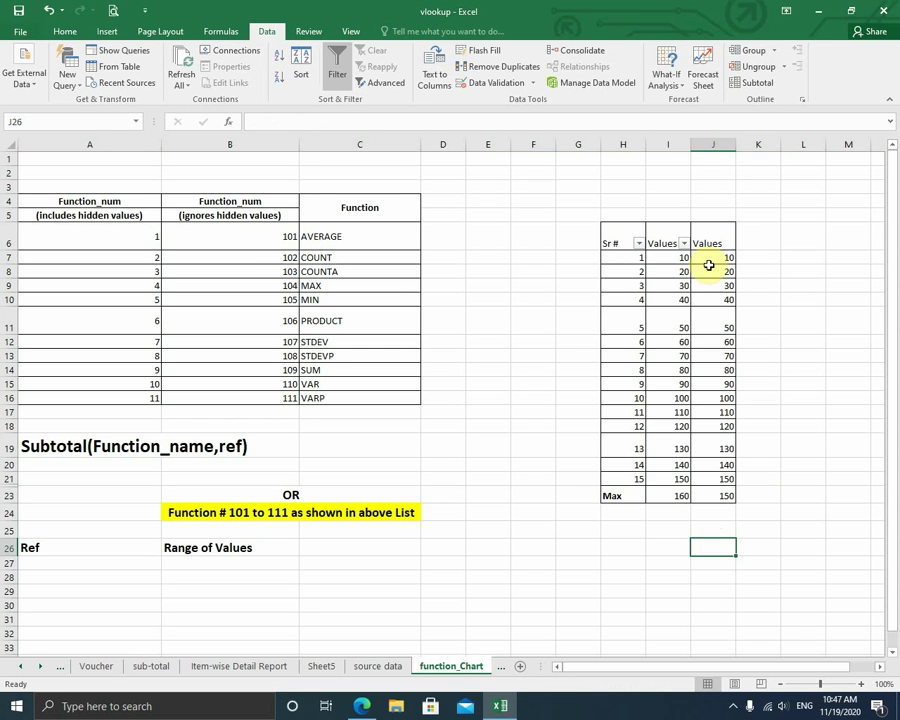
drag(708, 257, 708, 341)
drag(709, 399, 727, 510)
click(713, 562)
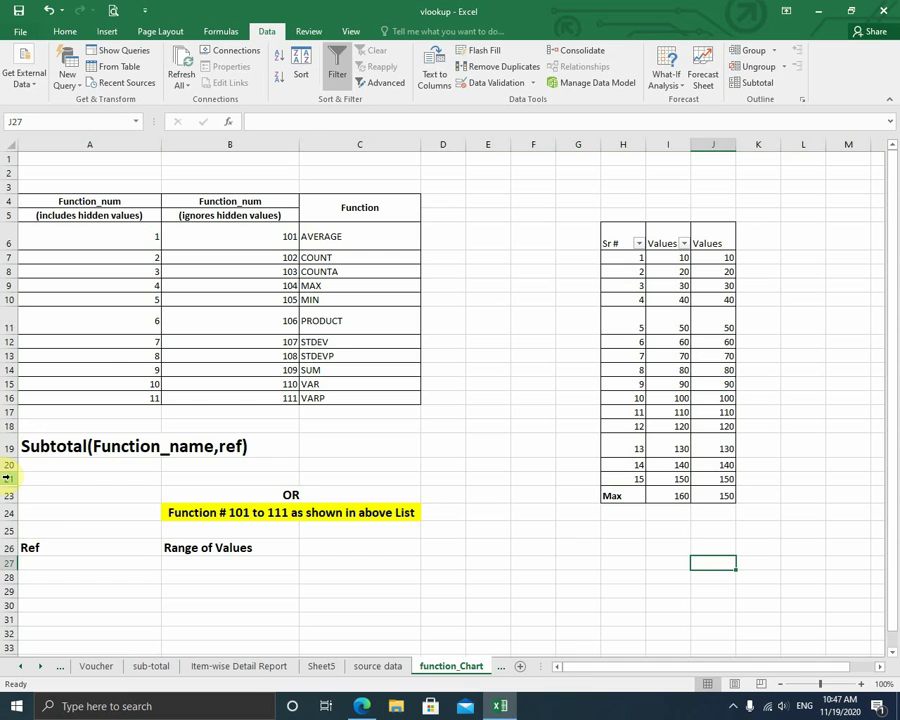
Step: Unhide row 22 between rows 21 and 23, and select the Max label in H23
drag(8, 481, 10, 490)
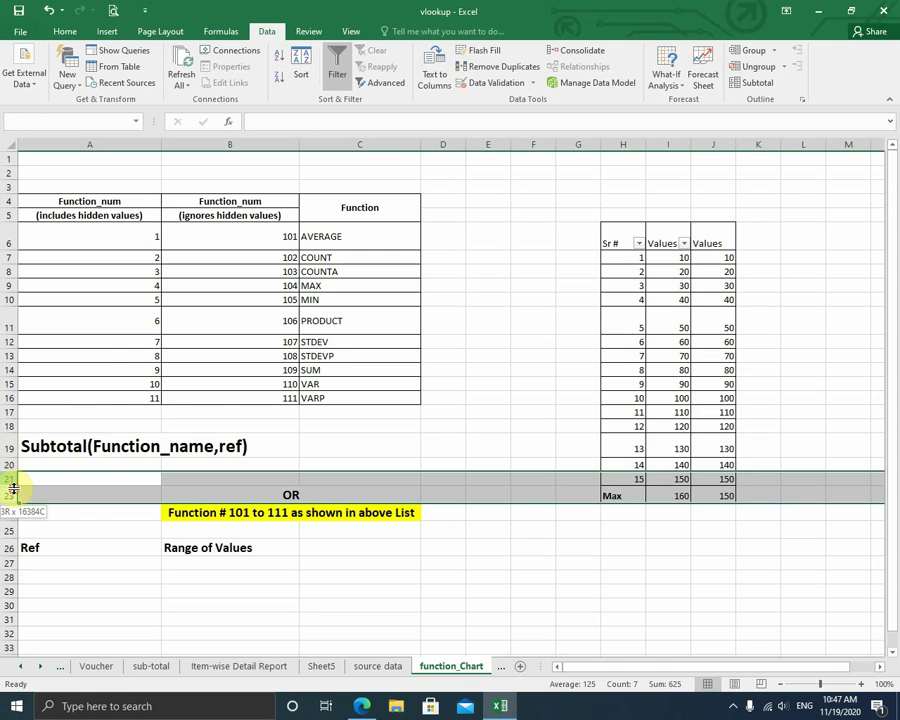
right_click(10, 490)
click(37, 483)
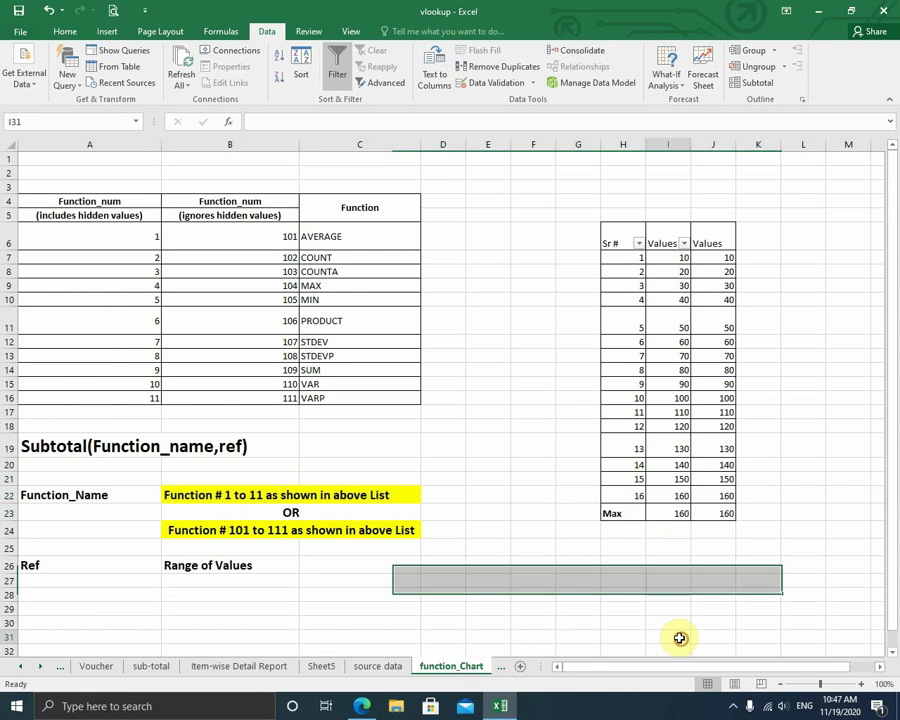
click(626, 513)
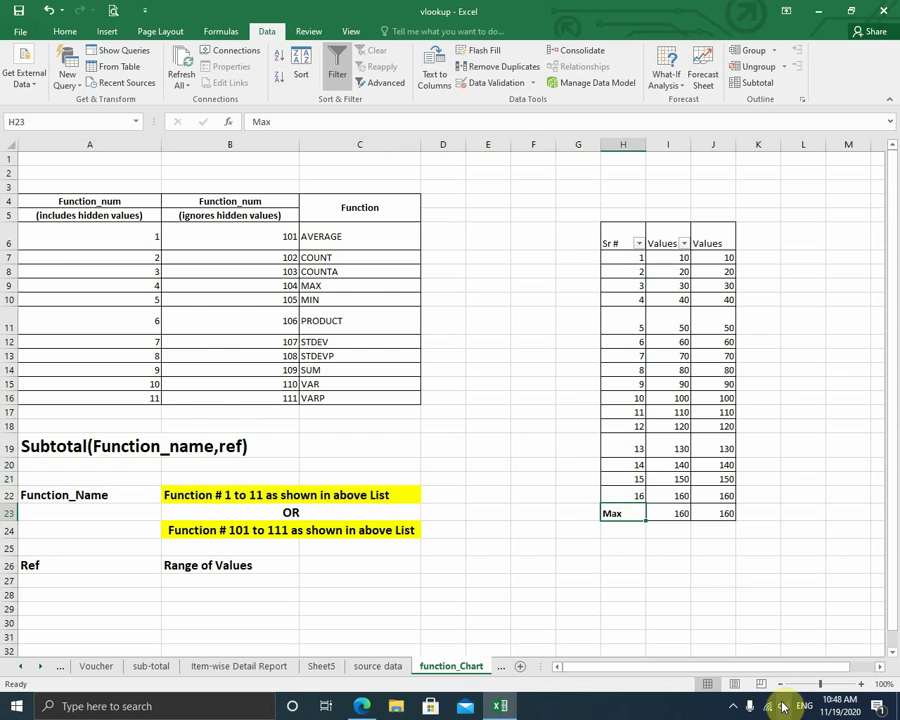
Step: Filter the Sr # column to show only serial numbers 1, 2 and 3
click(638, 244)
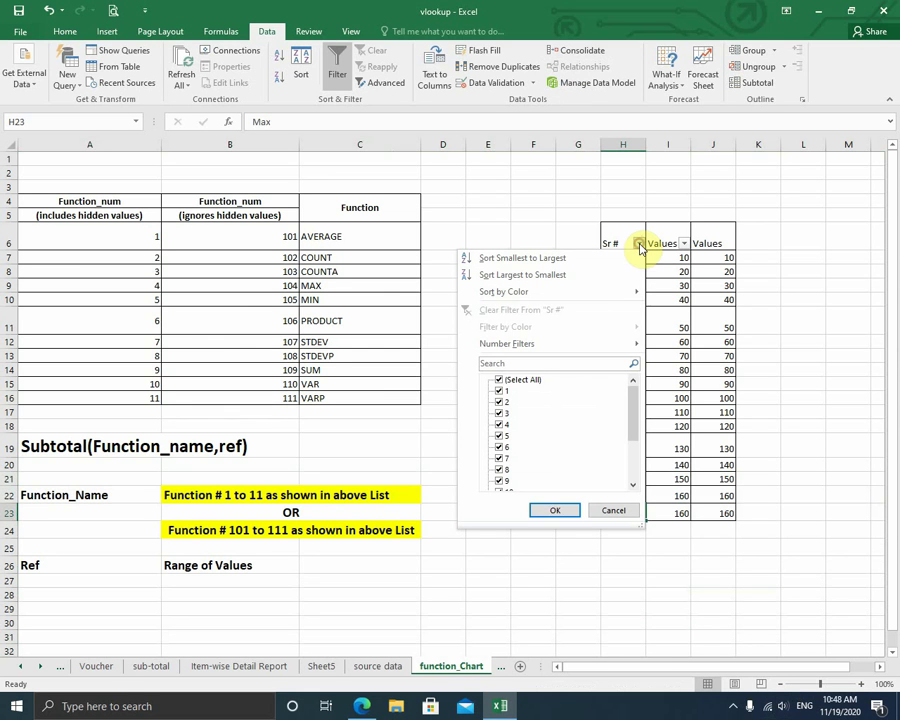
click(500, 380)
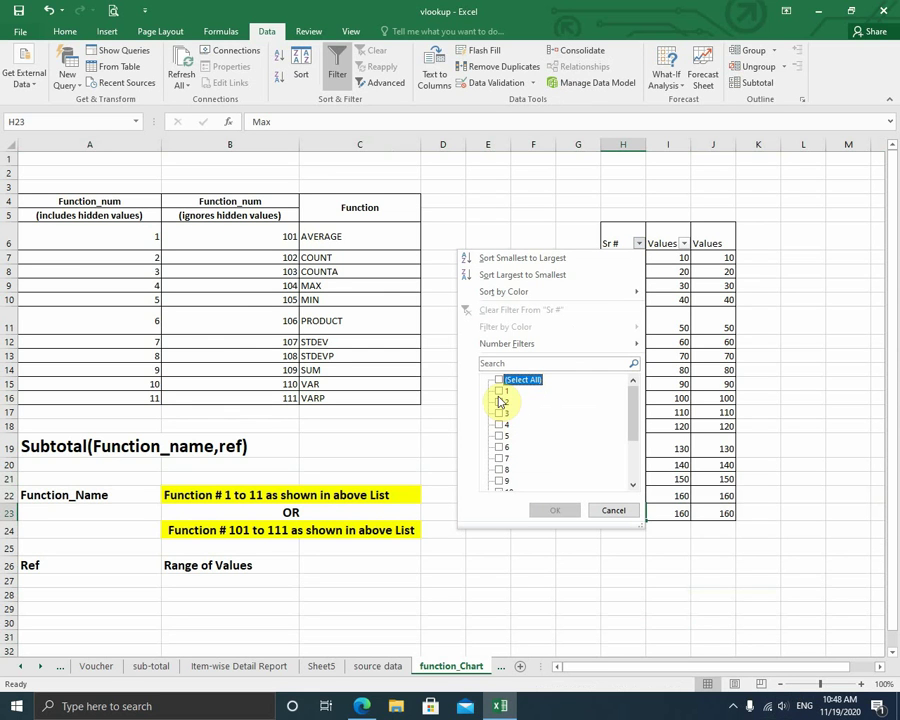
click(500, 391)
click(500, 402)
click(500, 413)
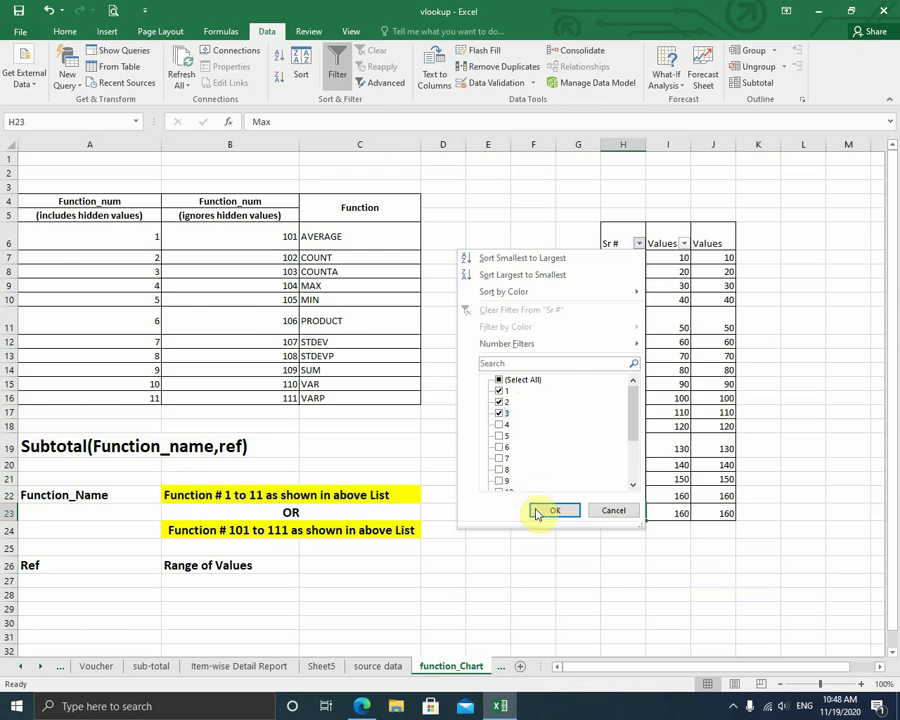
click(552, 511)
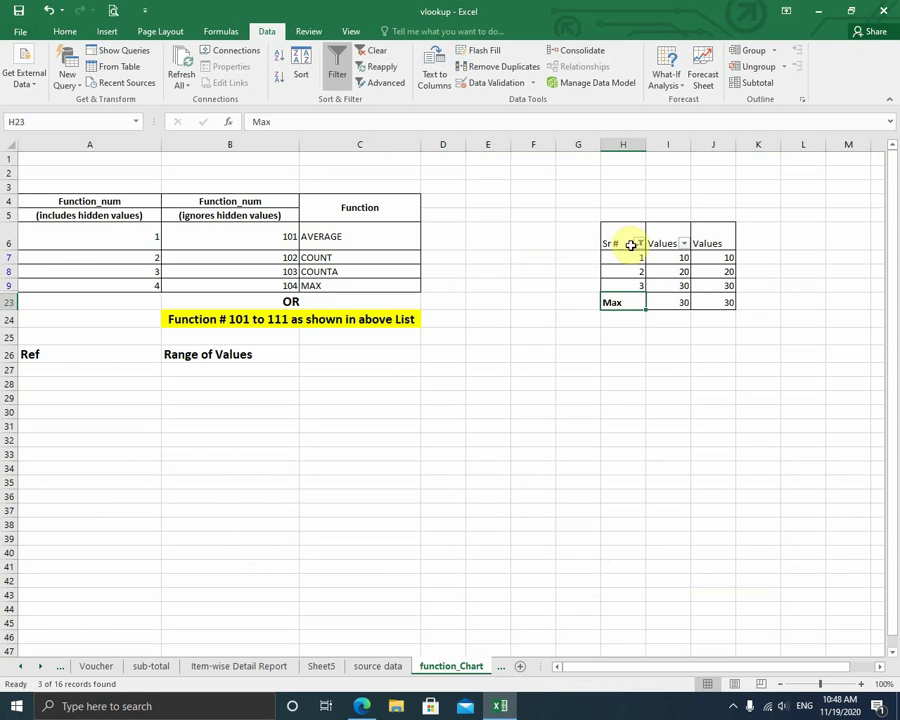
Step: Change the Sr # filter to show every serial number except 1, 2 and 3
click(639, 243)
click(505, 381)
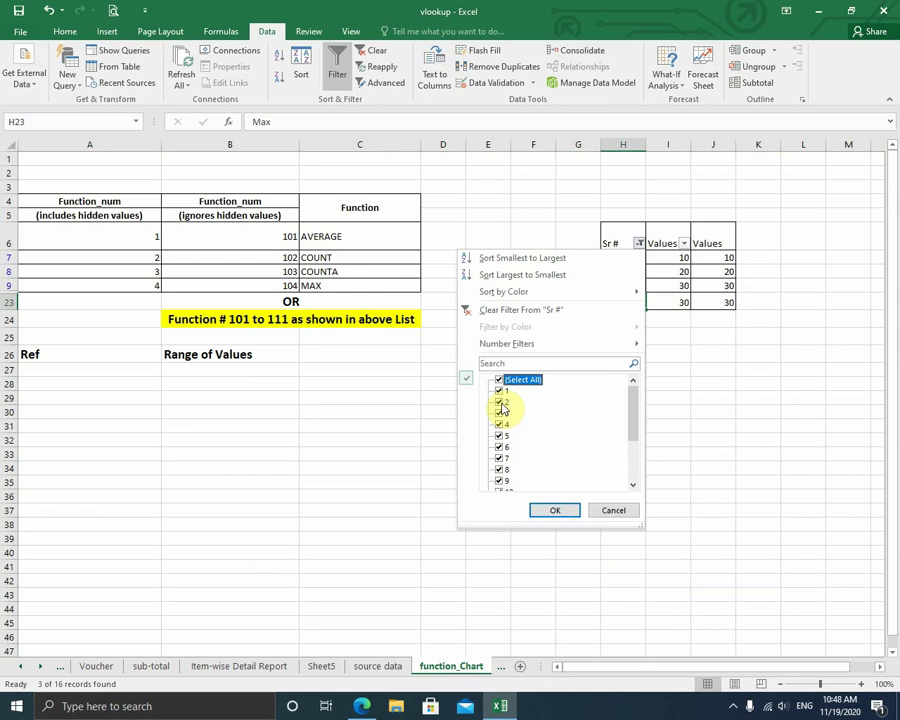
click(499, 390)
click(500, 401)
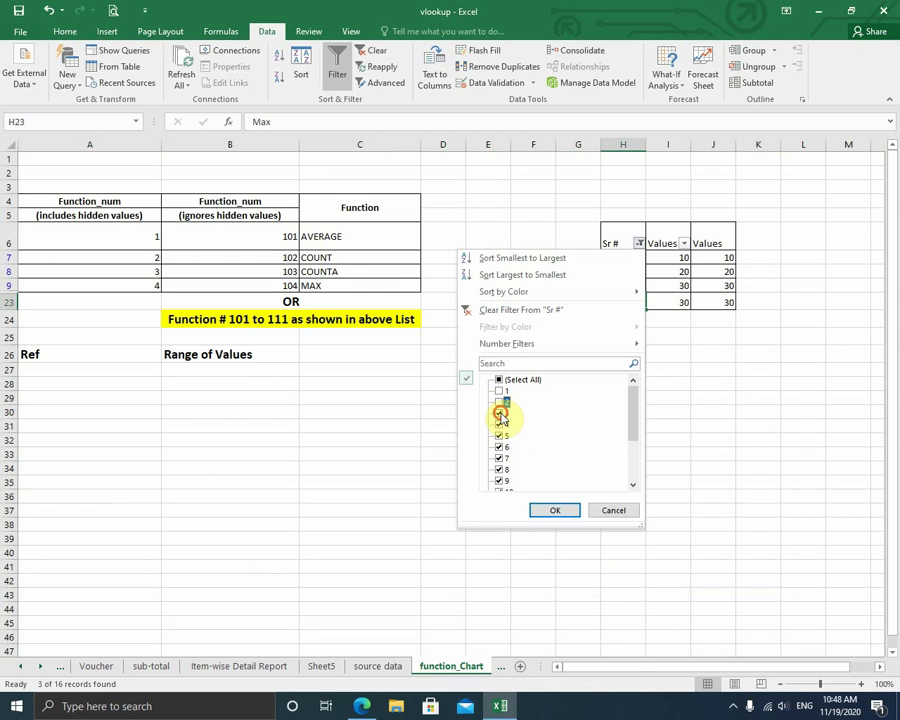
click(500, 414)
click(554, 510)
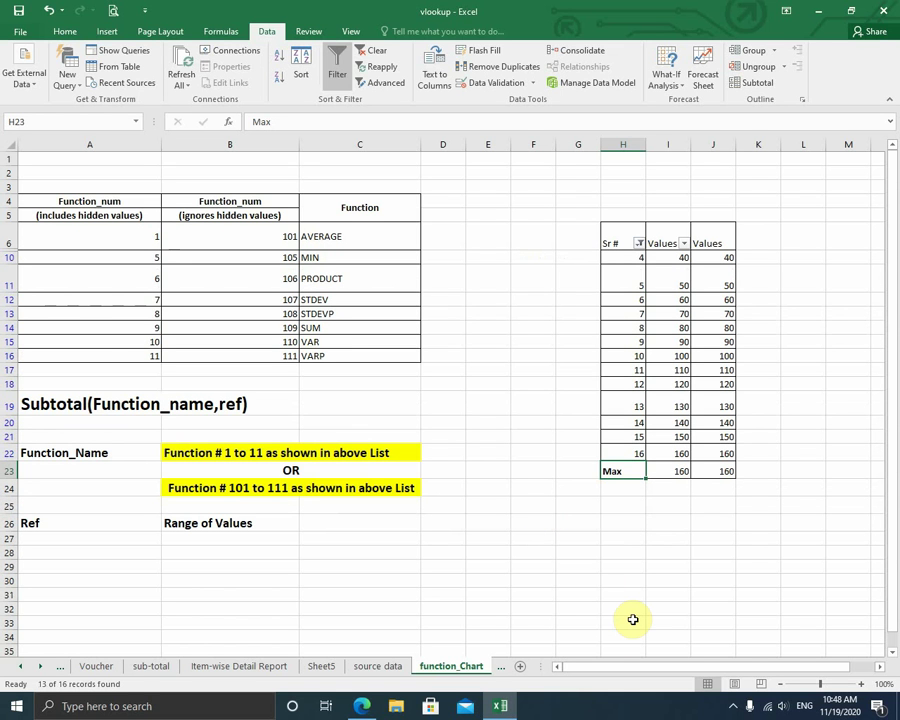